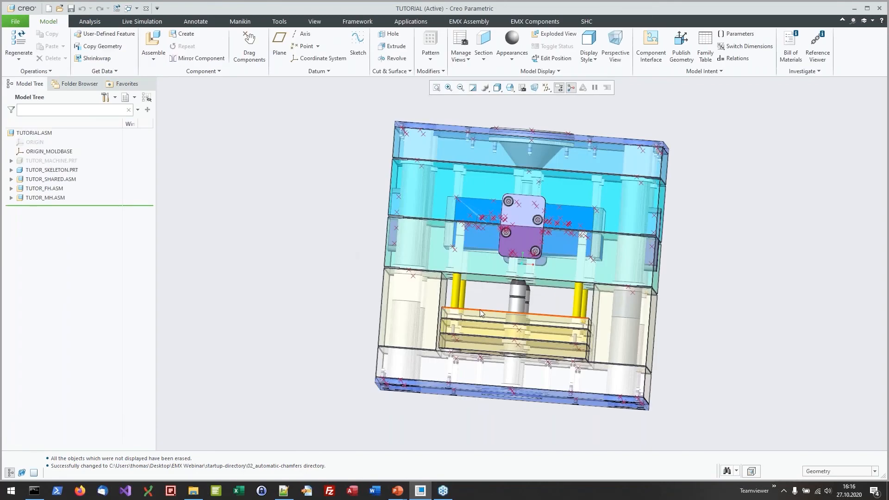
{"action": "left_click", "coordinate": [545, 21]}
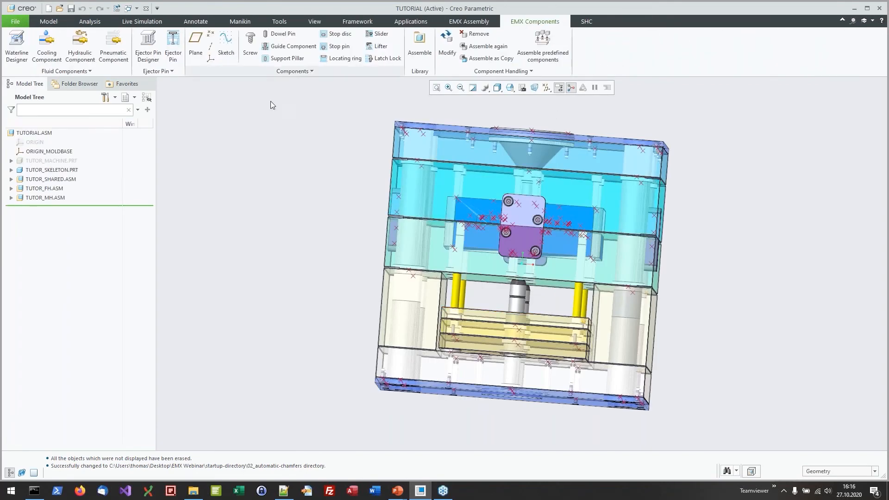
{"action": "left_click", "coordinate": [43, 56]}
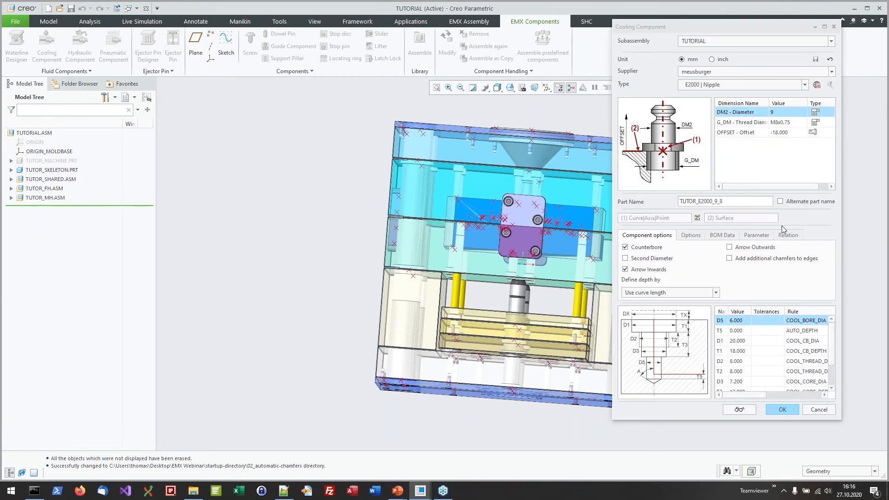
{"action": "left_click", "coordinate": [834, 28]}
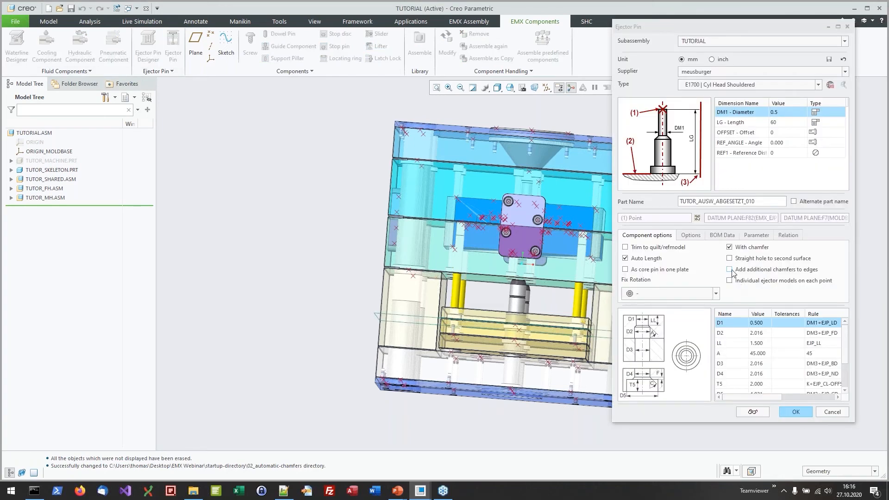
Start a new ejector pin in the TUTORIAL assembly and display the mold base in wireframe style.
{"action": "scroll", "coordinate": [302, 219], "scroll_direction": "down", "scroll_amount": 2}
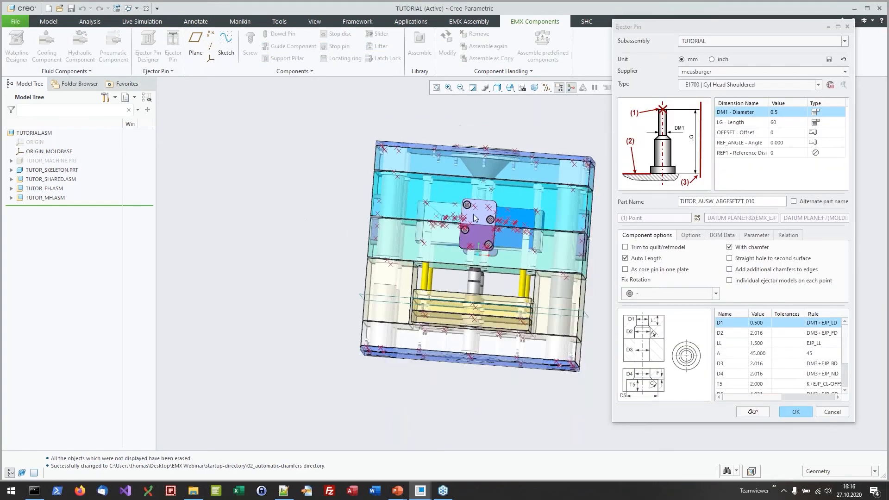
{"action": "left_click", "coordinate": [468, 21]}
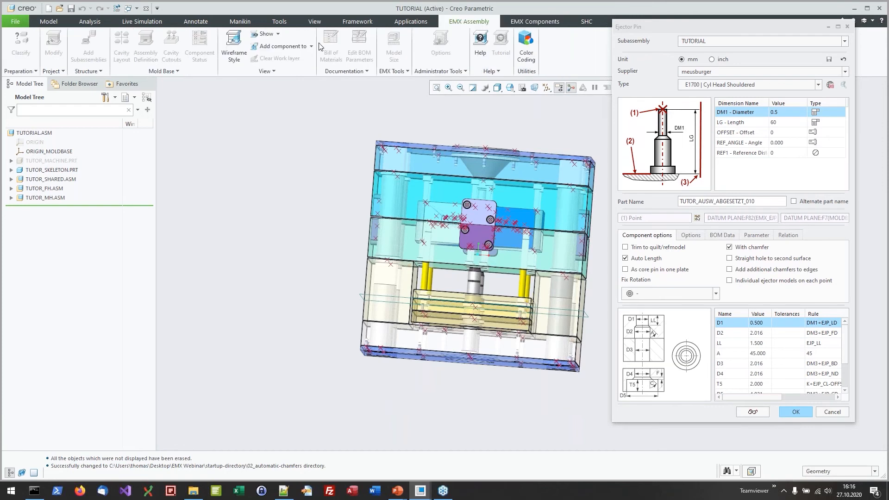
{"action": "left_click", "coordinate": [235, 45]}
Set the ejector pin type to E1710 | Cyl Head Ejector and select a datum point on the molded part for placement.
{"action": "left_click", "coordinate": [702, 85]}
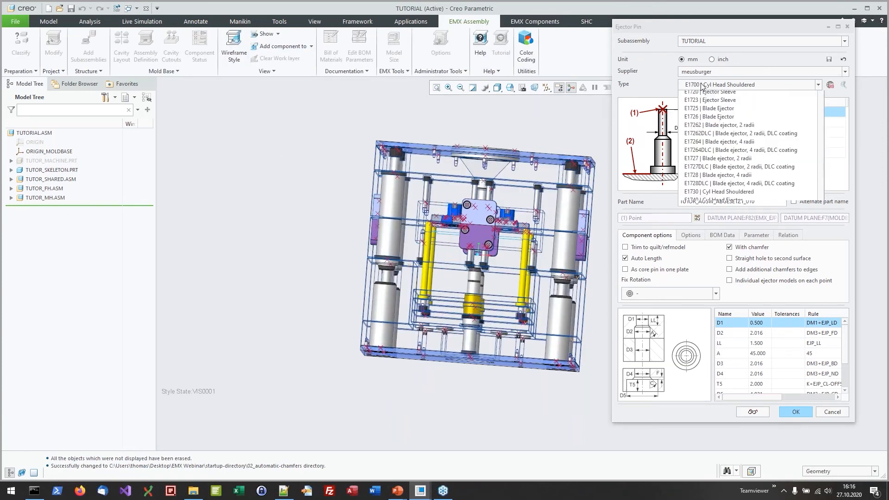
{"action": "left_click", "coordinate": [706, 131]}
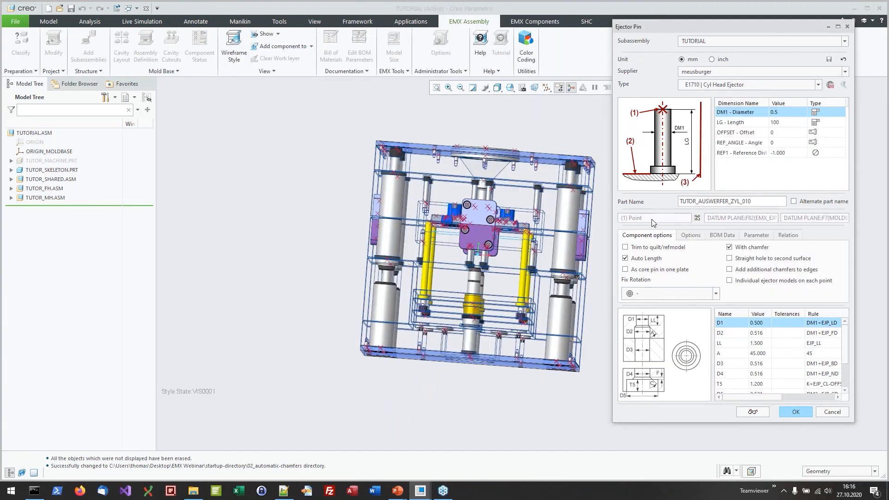
{"action": "scroll", "coordinate": [541, 239], "scroll_direction": "up", "scroll_amount": 8}
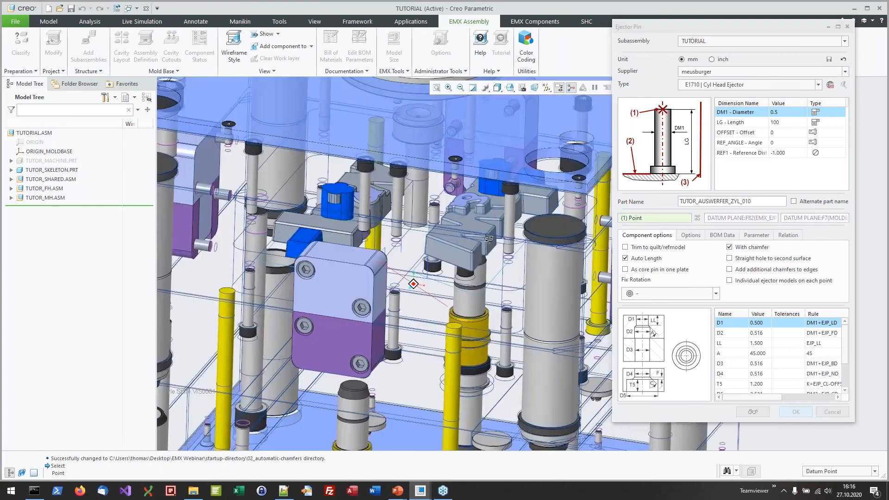
{"action": "scroll", "coordinate": [417, 267], "scroll_direction": "up", "scroll_amount": 6}
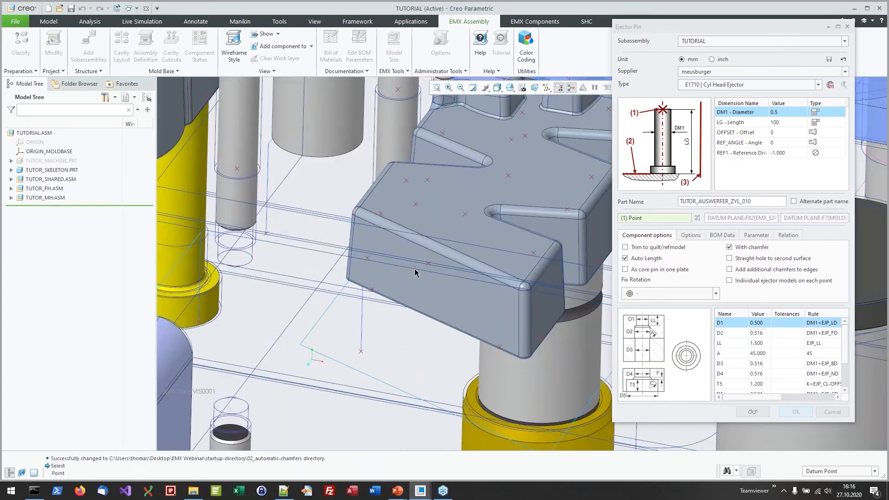
{"action": "left_click", "coordinate": [542, 277]}
{"action": "left_click", "coordinate": [493, 259]}
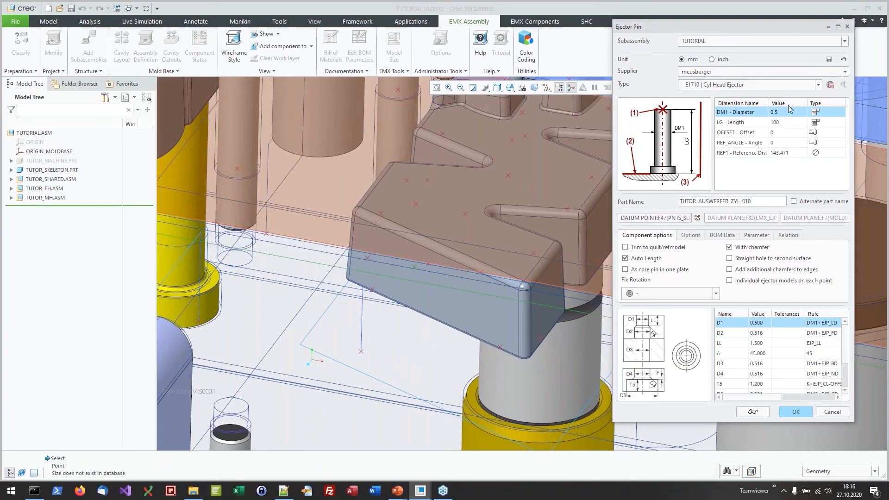
Set the ejector pin's DM1 diameter to 5 and preview the pins in the assembly.
{"action": "left_click", "coordinate": [787, 113]}
{"action": "scroll", "coordinate": [785, 181], "scroll_direction": "down", "scroll_amount": 8}
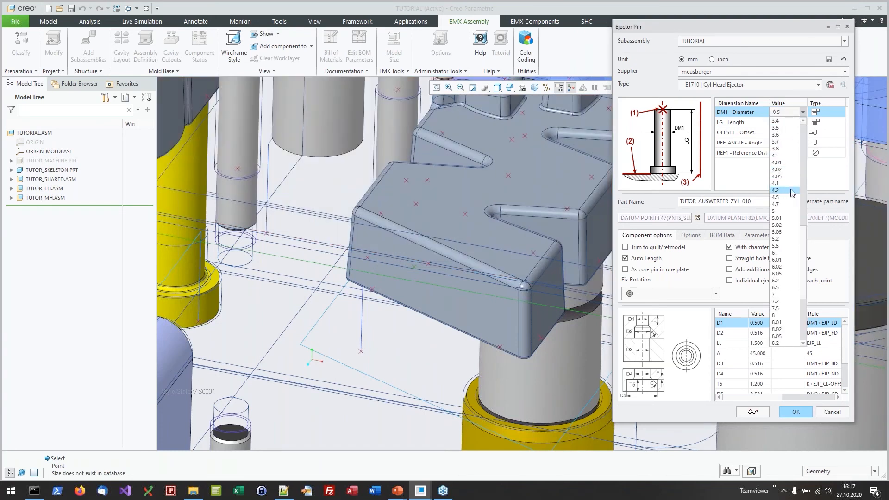
{"action": "left_click", "coordinate": [787, 190]}
{"action": "left_click", "coordinate": [761, 416]}
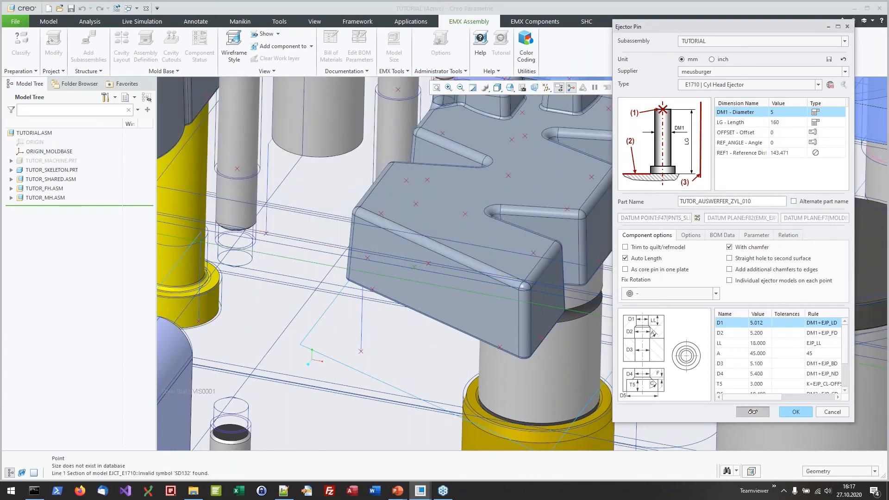
Enable additional chamfers to edges for the ejector pins and create them in the assembly.
{"action": "scroll", "coordinate": [368, 190], "scroll_direction": "up", "scroll_amount": 3}
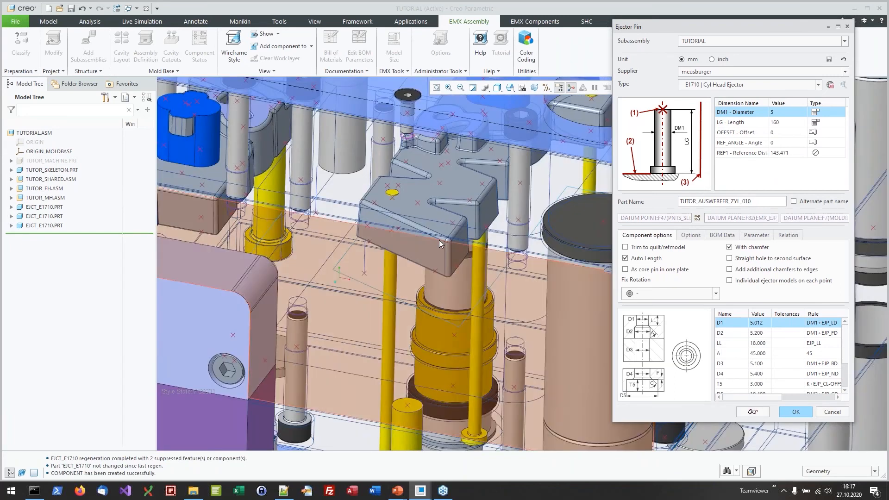
{"action": "scroll", "coordinate": [423, 237], "scroll_direction": "up", "scroll_amount": 3}
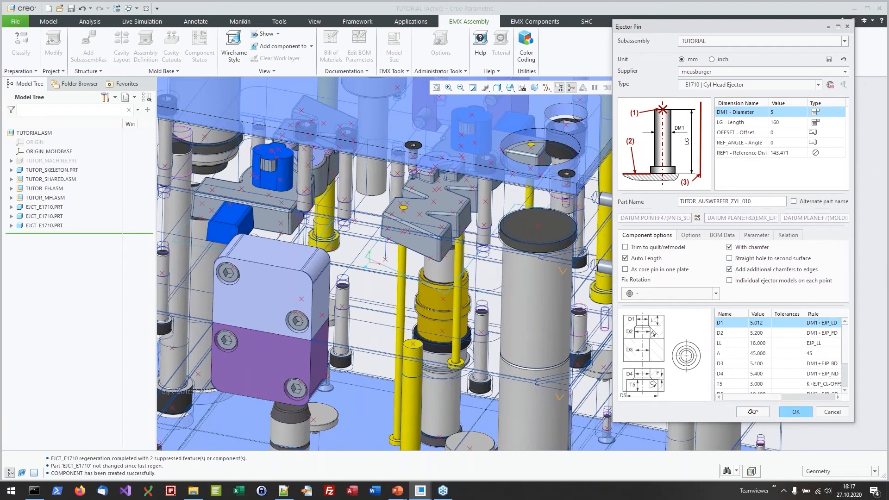
{"action": "left_click", "coordinate": [796, 411]}
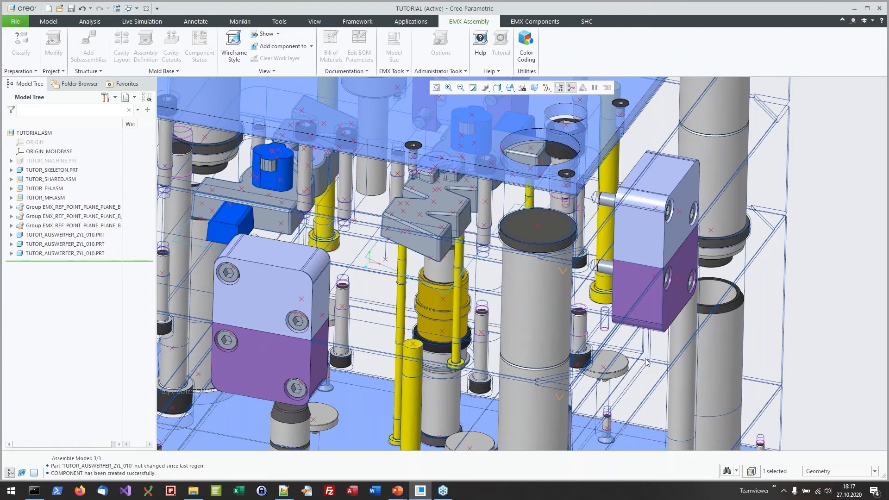
Open the cavity plate TUTOR_CAV_PLATE_MH_001 on its own and inspect its new ejector pin holes up close.
{"action": "middle_click_drag", "start_coordinate": [474, 266], "coordinate": [481, 245]}
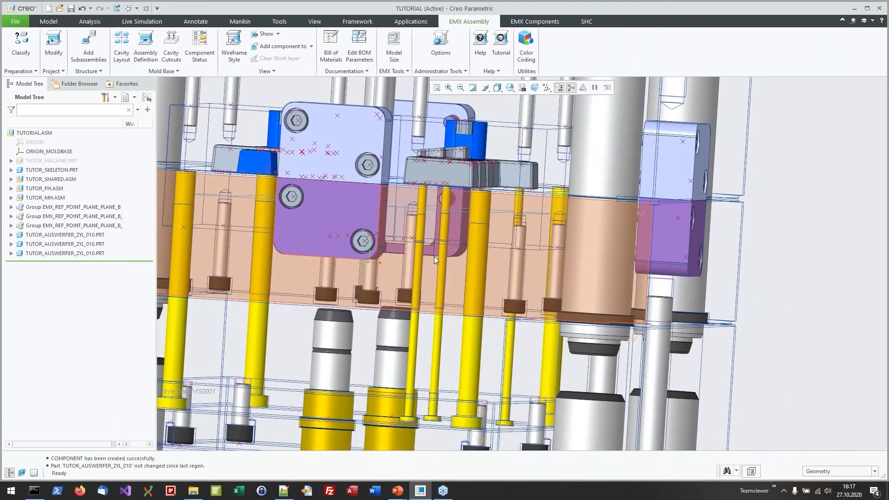
{"action": "left_click", "coordinate": [434, 256]}
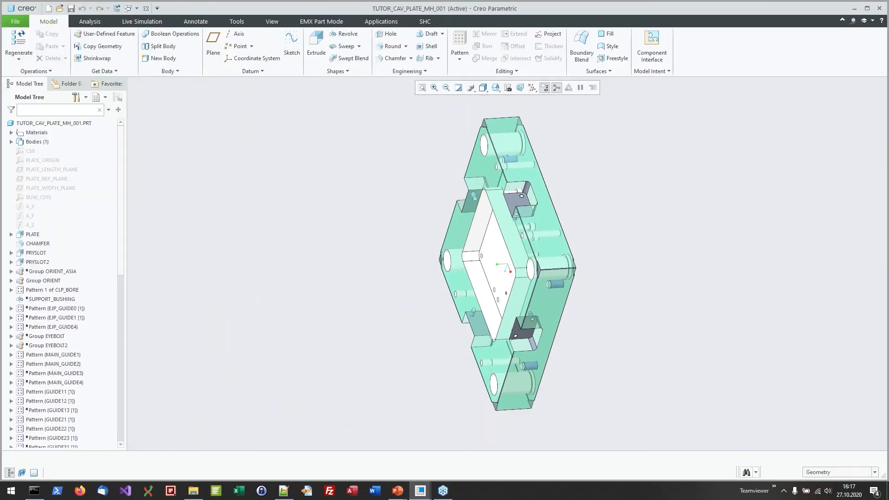
{"action": "middle_click_drag", "start_coordinate": [590, 263], "coordinate": [485, 222]}
{"action": "scroll", "coordinate": [476, 233], "scroll_direction": "down", "scroll_amount": 4}
{"action": "scroll", "coordinate": [478, 235], "scroll_direction": "down", "scroll_amount": 5}
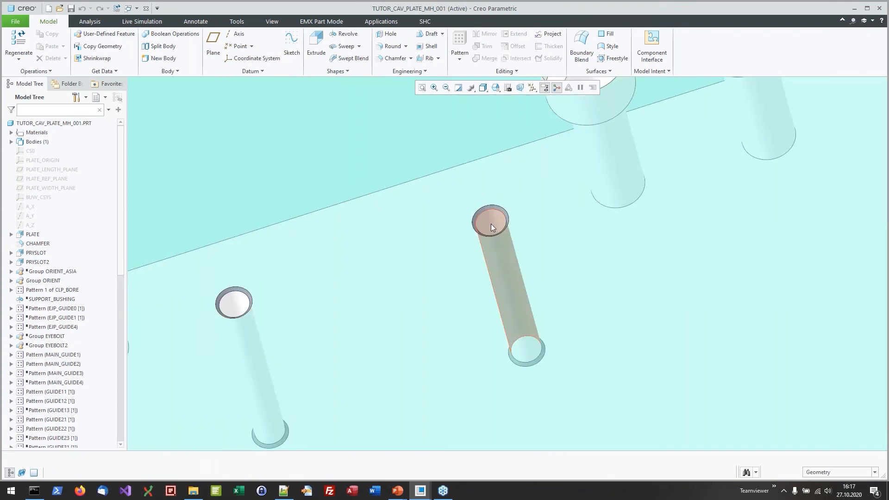
Examine one ejector hole's group EJP_STRAIGHT_HOLE_2 and the individual chamfers in group CHAMFERS_2.
{"action": "left_click", "coordinate": [492, 225]}
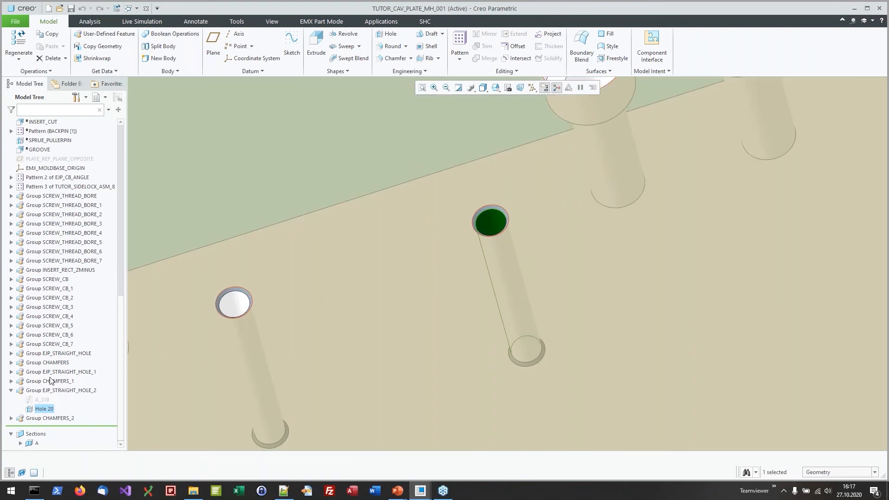
{"action": "left_click", "coordinate": [62, 391]}
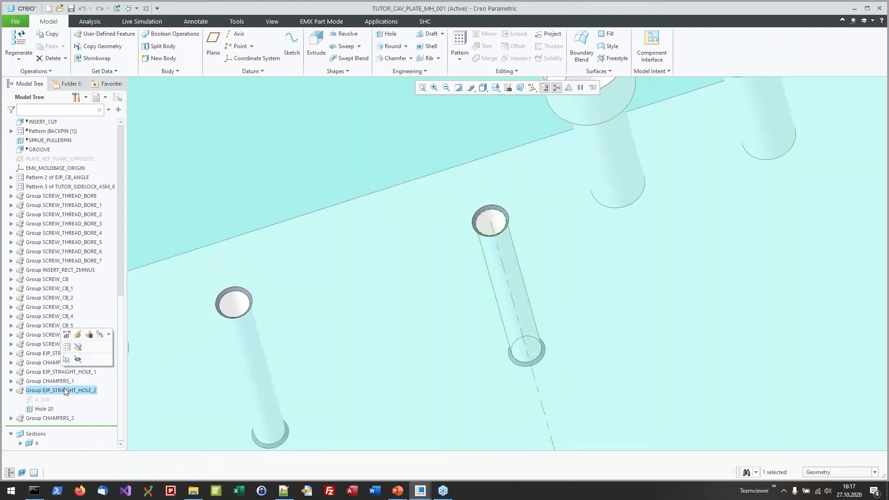
{"action": "left_click", "coordinate": [11, 391]}
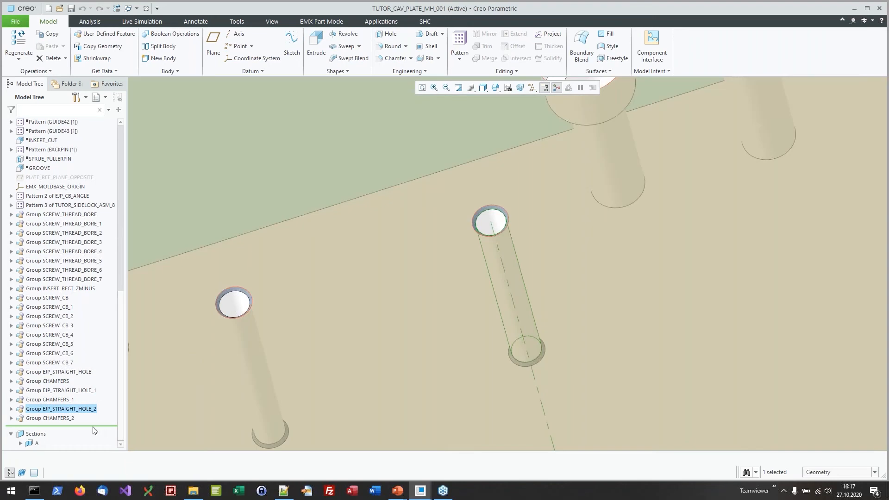
{"action": "left_click", "coordinate": [62, 419]}
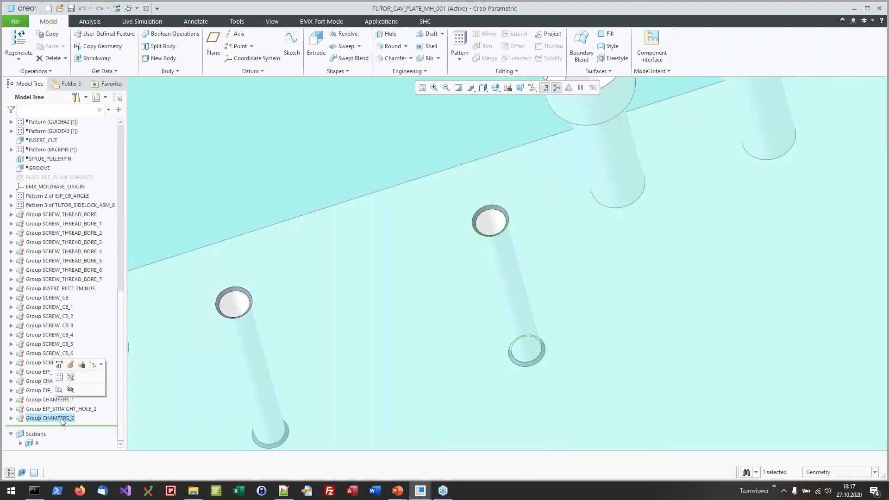
{"action": "left_click", "coordinate": [11, 419]}
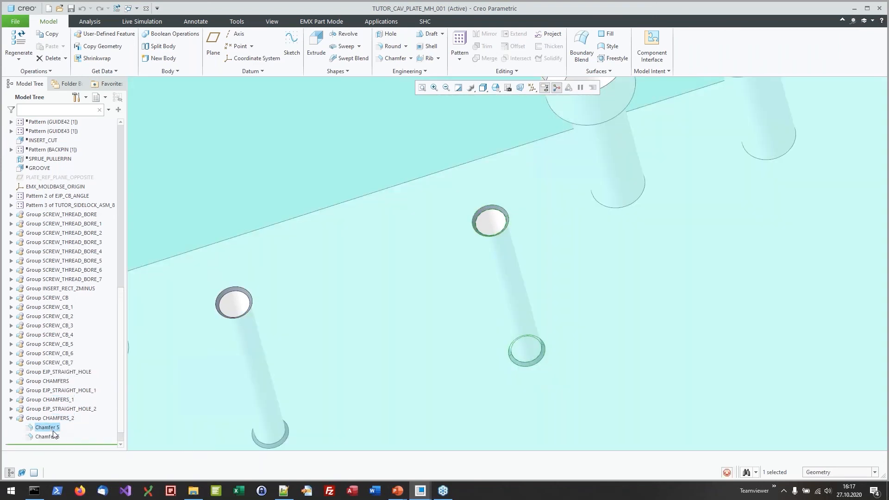
{"action": "left_click", "coordinate": [46, 428]}
{"action": "left_click", "coordinate": [54, 436]}
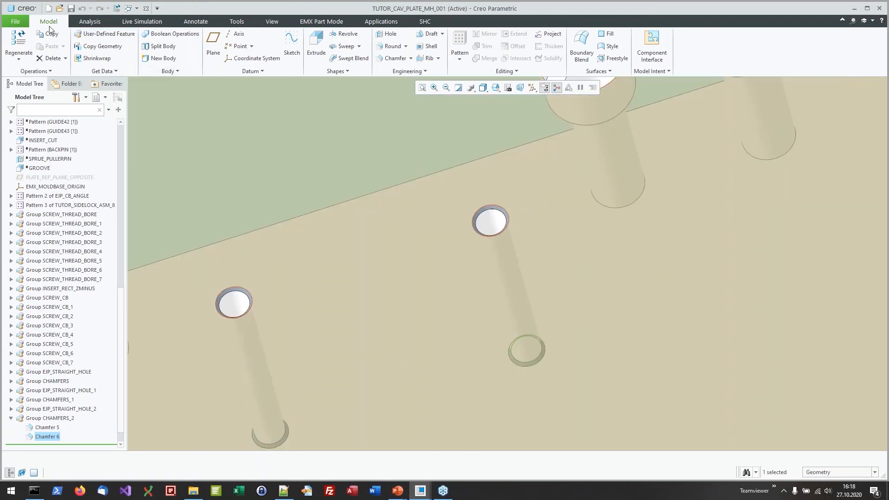
Close the cavity plate and examine the ejector pin heads in the mold assembly, collapsing the TUTOR_MH.ASM contents.
{"action": "left_click", "coordinate": [16, 22]}
{"action": "left_click", "coordinate": [39, 126]}
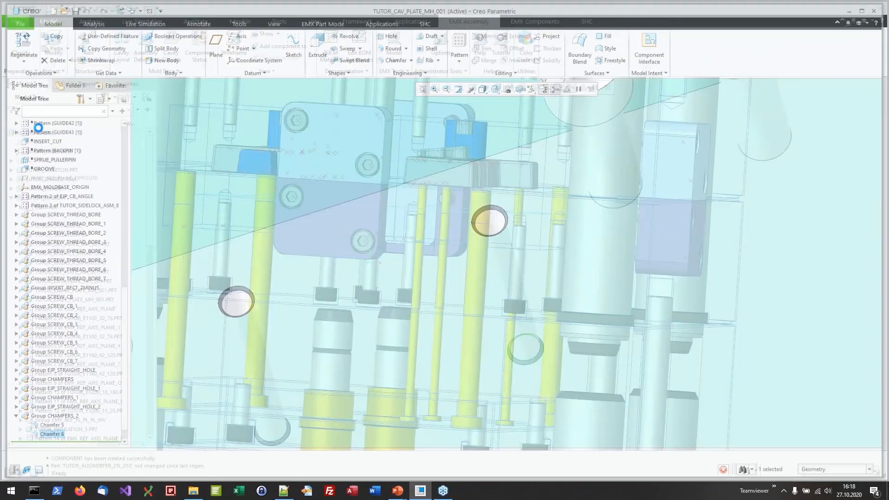
{"action": "scroll", "coordinate": [400, 207], "scroll_direction": "up", "scroll_amount": 3}
{"action": "middle_click_drag", "start_coordinate": [400, 211], "coordinate": [408, 354]}
{"action": "scroll", "coordinate": [407, 355], "scroll_direction": "down", "scroll_amount": 5}
{"action": "scroll", "coordinate": [418, 354], "scroll_direction": "down", "scroll_amount": 1}
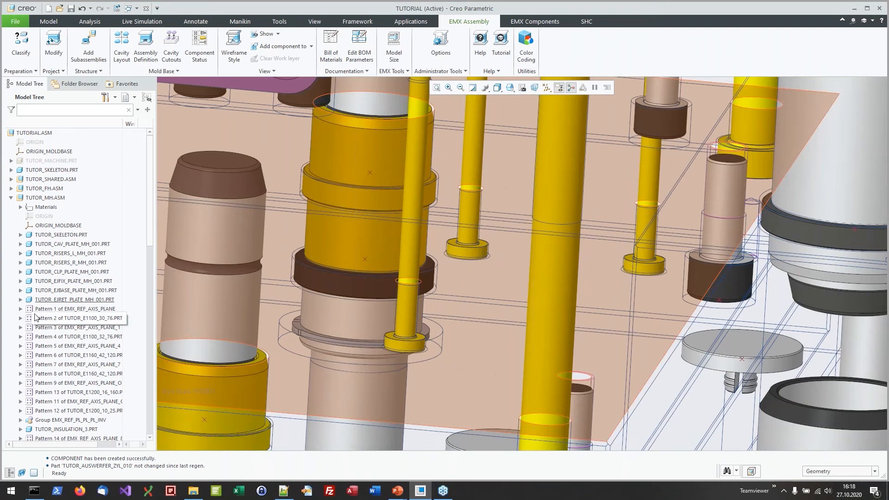
{"action": "scroll", "coordinate": [25, 203], "scroll_direction": "down", "scroll_amount": 3}
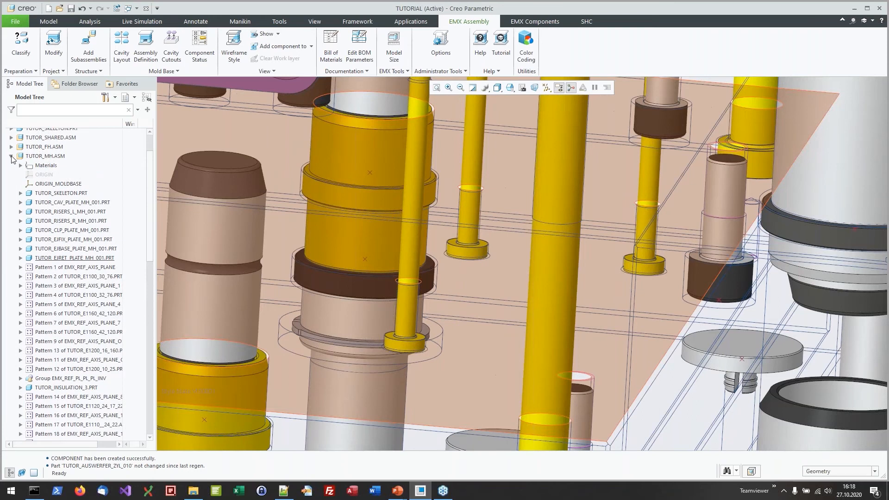
{"action": "left_click", "coordinate": [11, 157]}
Modify the last TUTOR_AUSWERFER_ZYL_010 ejector pin to use the Rotfix1 rotation lock.
{"action": "right_click", "coordinate": [68, 254]}
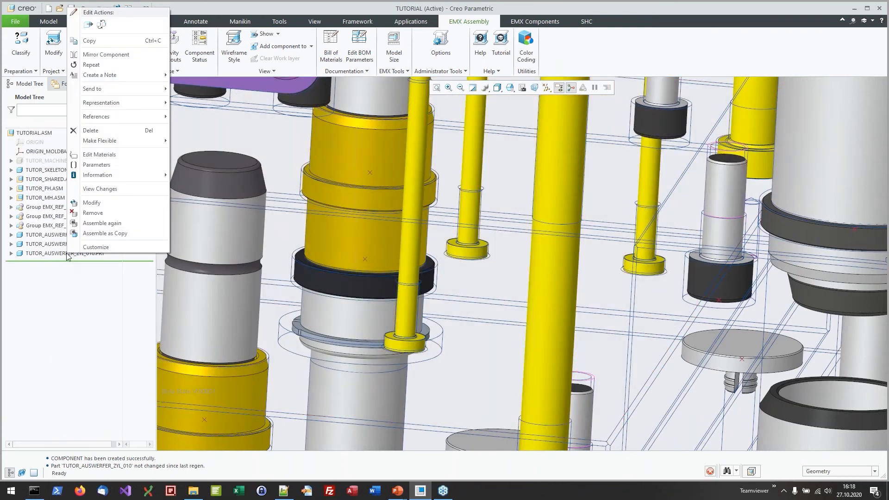
{"action": "left_click", "coordinate": [93, 204]}
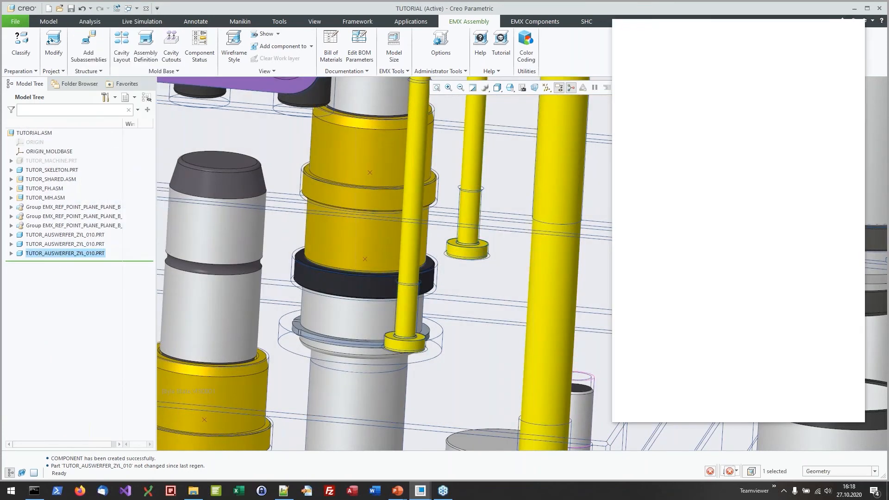
{"action": "left_click", "coordinate": [636, 293]}
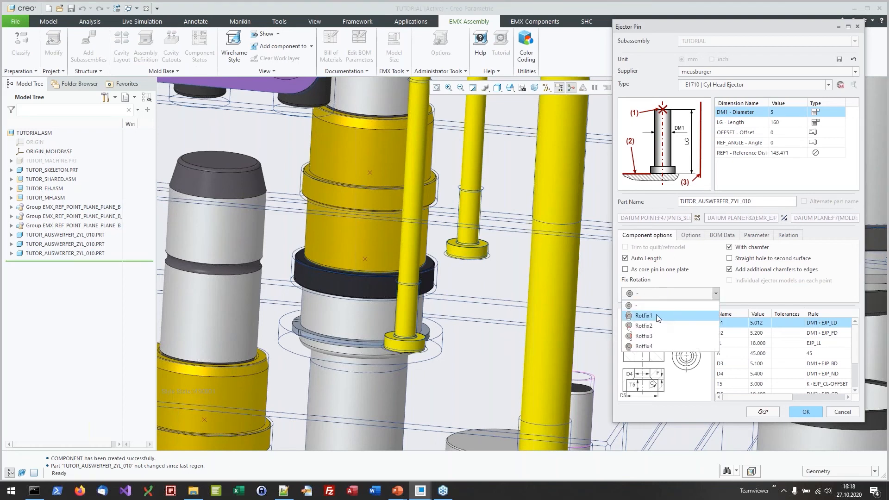
{"action": "left_click", "coordinate": [665, 320]}
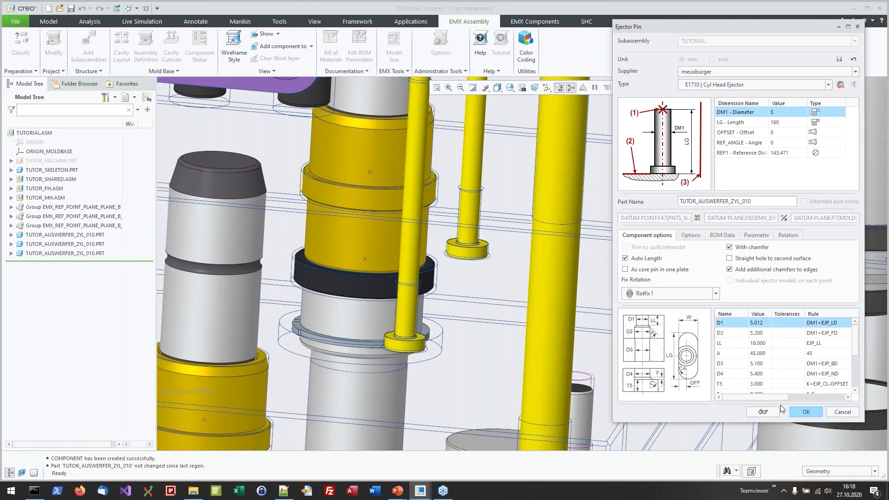
{"action": "left_click", "coordinate": [811, 414]}
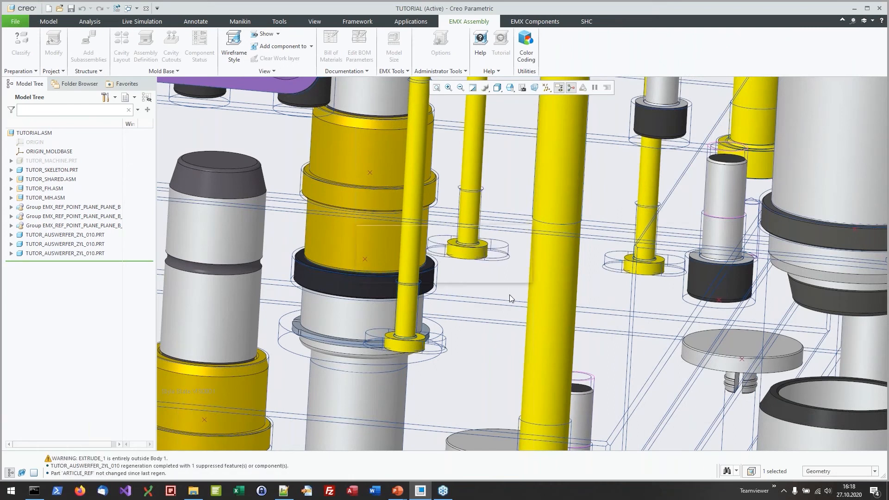
Inspect the flattened ejector pin heads and their rotation-lock pockets, along with the pins' full length up to the part.
{"action": "scroll", "coordinate": [493, 258], "scroll_direction": "up", "scroll_amount": 5}
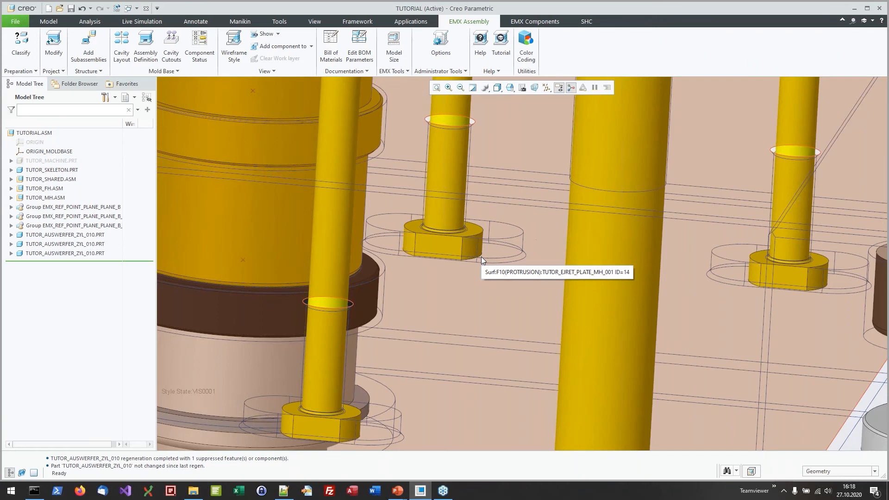
{"action": "scroll", "coordinate": [435, 290], "scroll_direction": "up", "scroll_amount": 2}
{"action": "scroll", "coordinate": [435, 289], "scroll_direction": "down", "scroll_amount": 4}
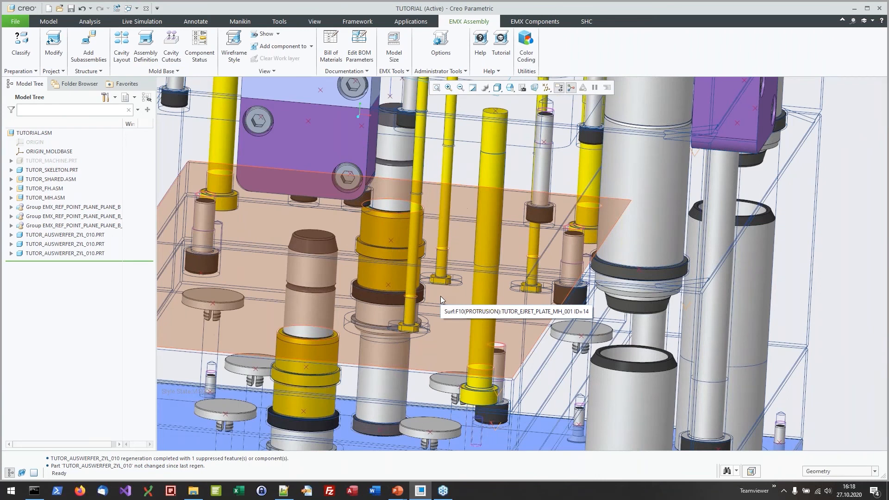
{"action": "scroll", "coordinate": [412, 333], "scroll_direction": "down", "scroll_amount": 2}
{"action": "middle_click_drag", "start_coordinate": [424, 322], "coordinate": [435, 252]}
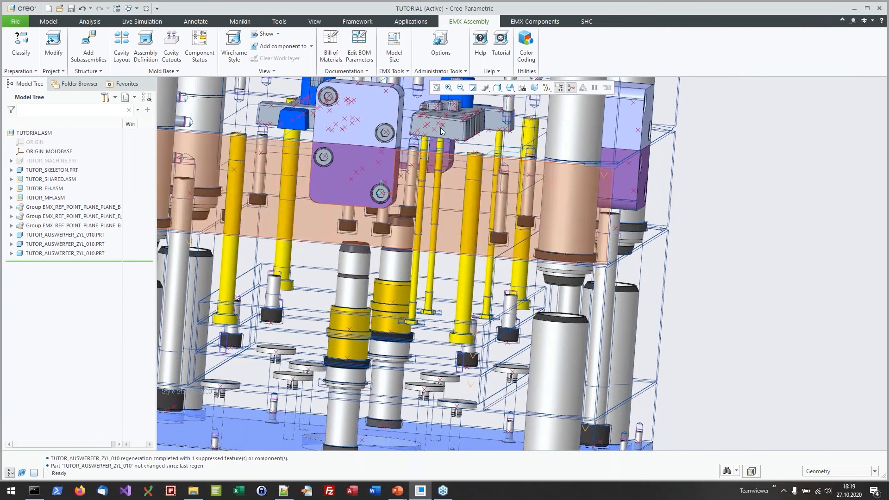
Review the chamfer size rules in the EMX Options, widening the table columns to show the full headings.
{"action": "left_click", "coordinate": [441, 57]}
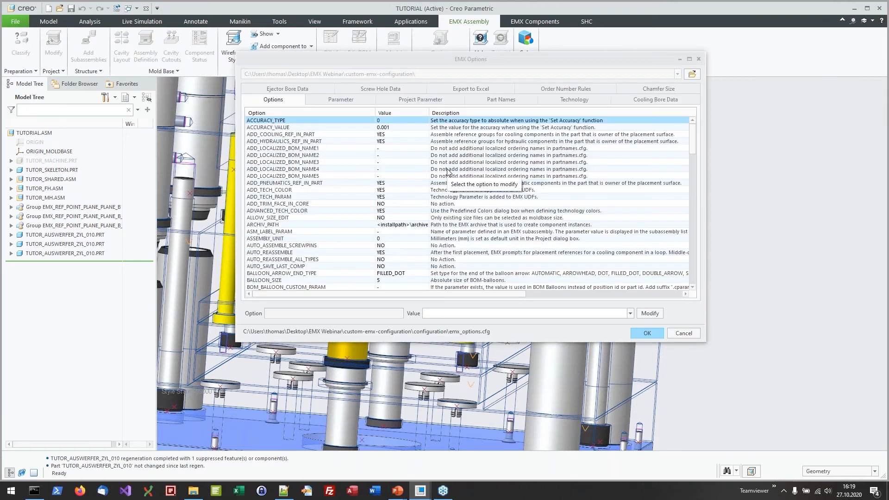
{"action": "left_click", "coordinate": [647, 91]}
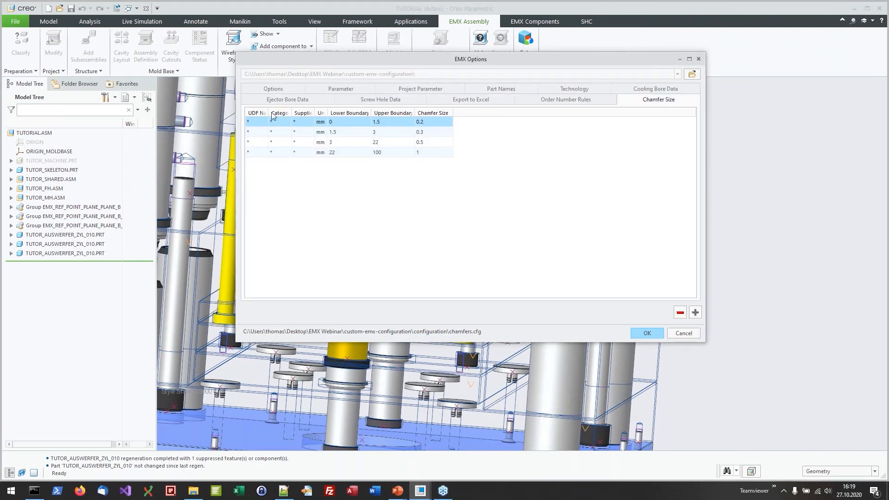
{"action": "left_click_drag", "start_coordinate": [268, 111], "coordinate": [411, 113]}
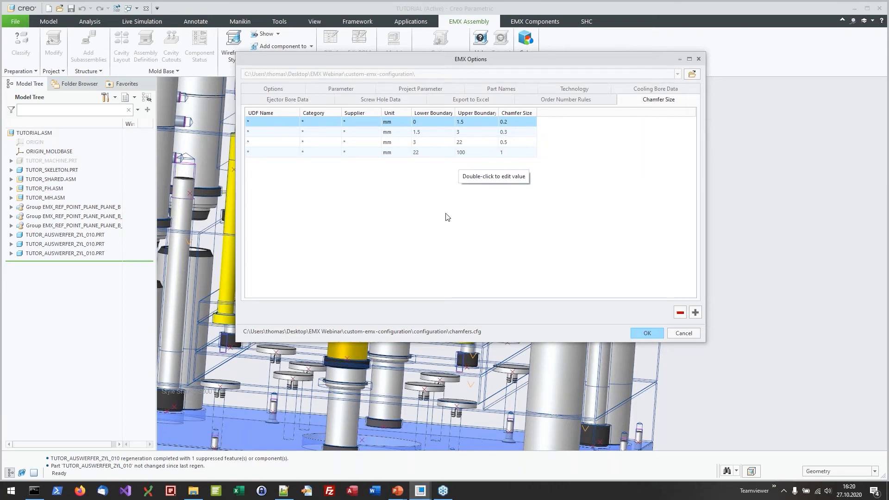
{"action": "left_click", "coordinate": [648, 334]}
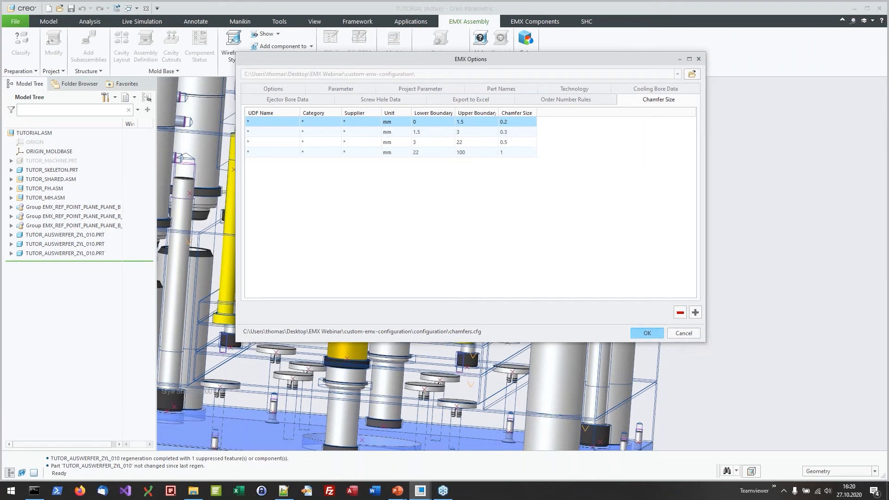
{"action": "scroll", "coordinate": [415, 234], "scroll_direction": "down", "scroll_amount": 2}
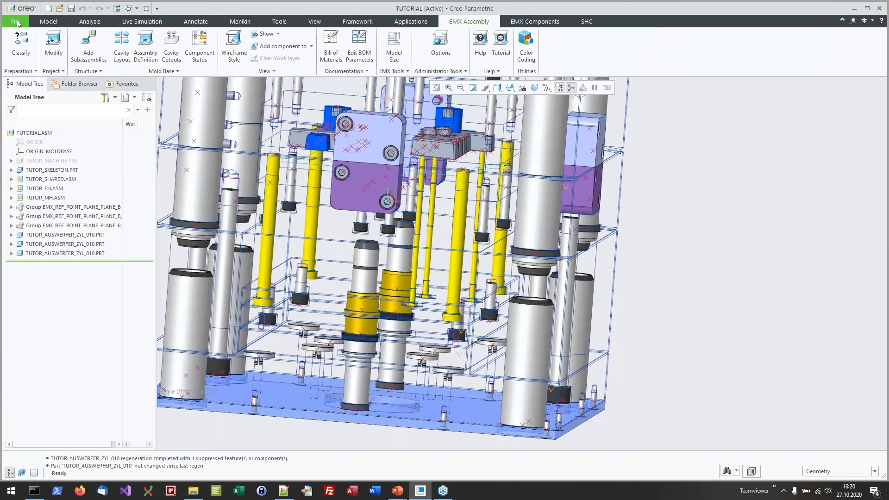
Close the mold assembly and erase all objects that are not displayed from the session.
{"action": "left_click", "coordinate": [16, 22]}
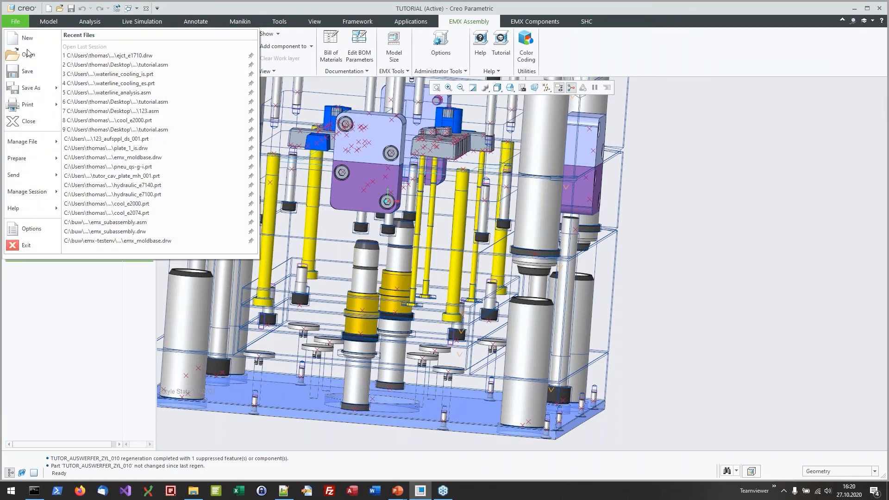
{"action": "left_click", "coordinate": [39, 123]}
{"action": "left_click", "coordinate": [123, 45]}
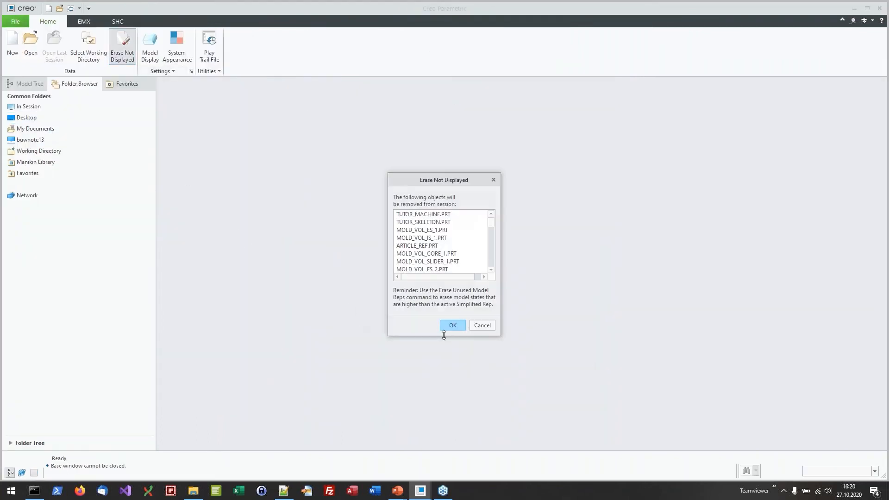
{"action": "left_click", "coordinate": [450, 325]}
Switch to the PowerPoint slide show and advance to the slide on managing customer numbers externally.
{"action": "left_click", "coordinate": [398, 490]}
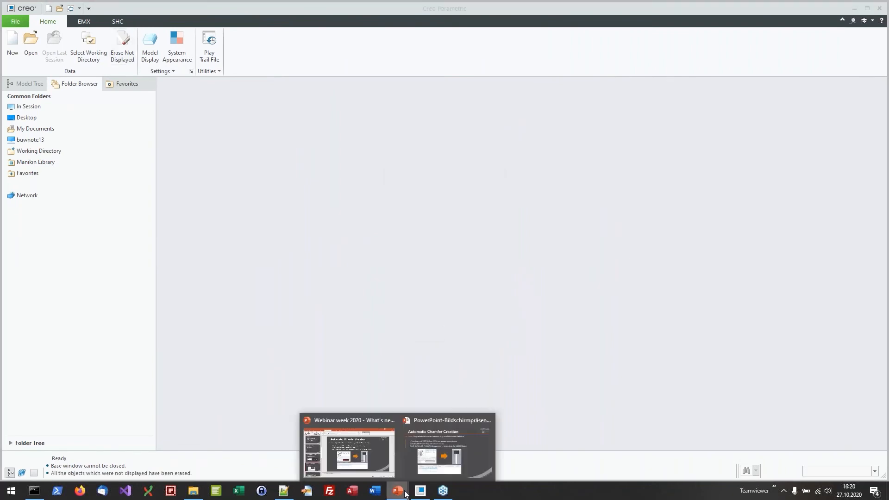
{"action": "left_click", "coordinate": [442, 421]}
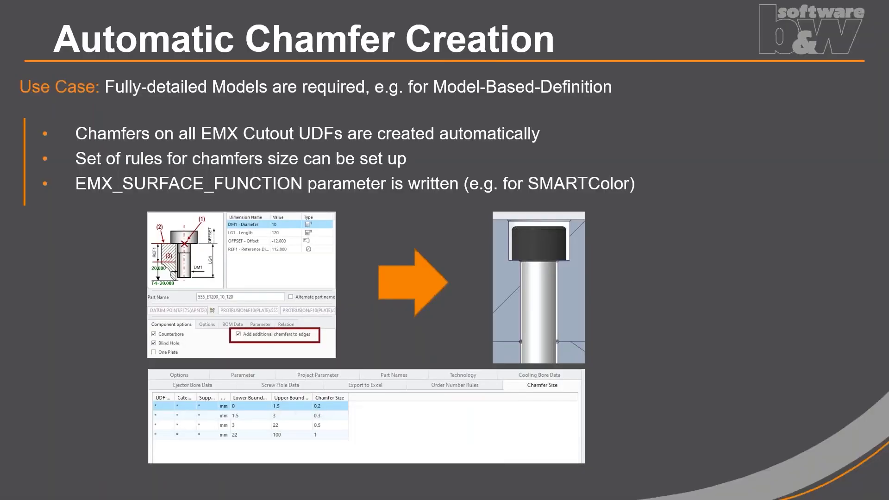
{"action": "left_click", "coordinate": [733, 217]}
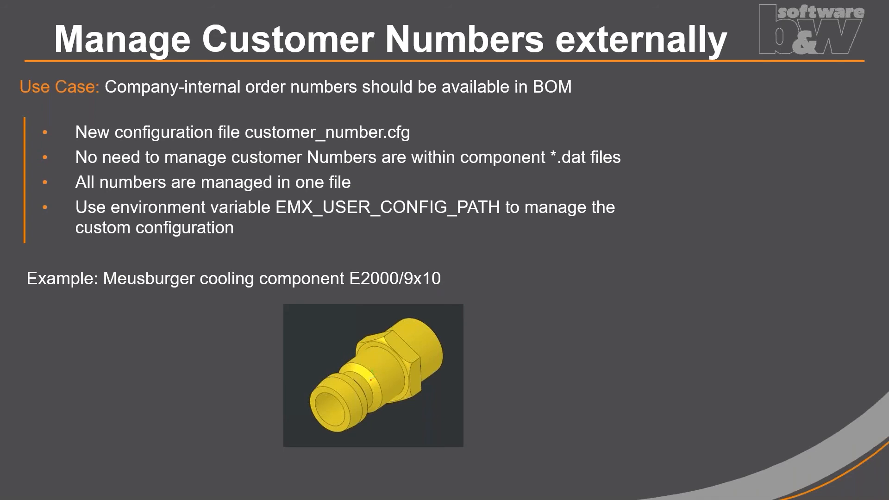
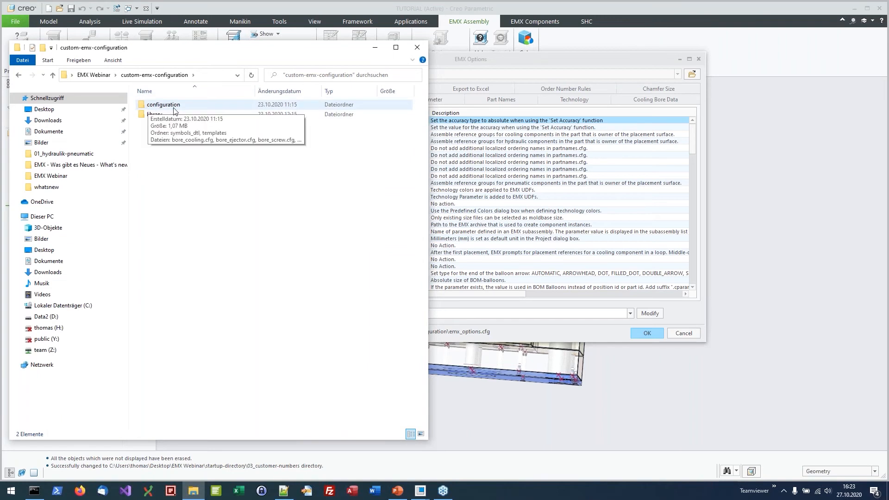
Open customer_numbers.cfg from the configuration folder inside custom-emx-configuration in Notepad++.
{"action": "left_click", "coordinate": [524, 60]}
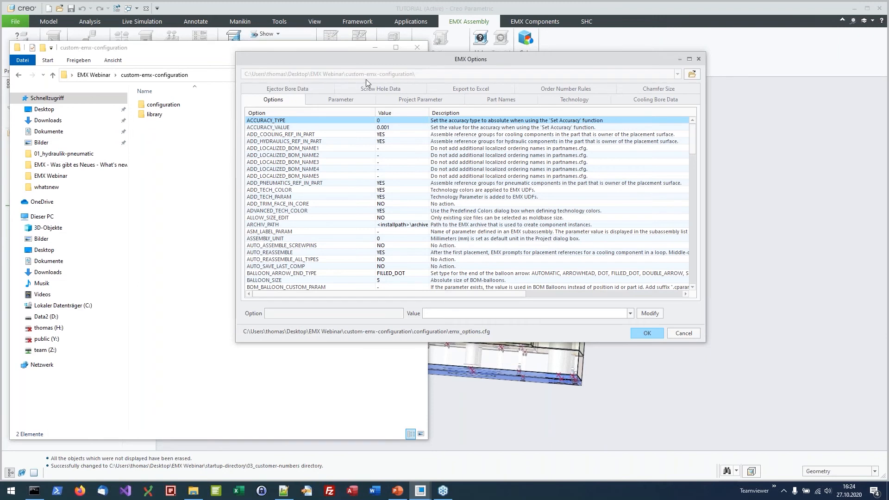
{"action": "left_click", "coordinate": [692, 75]}
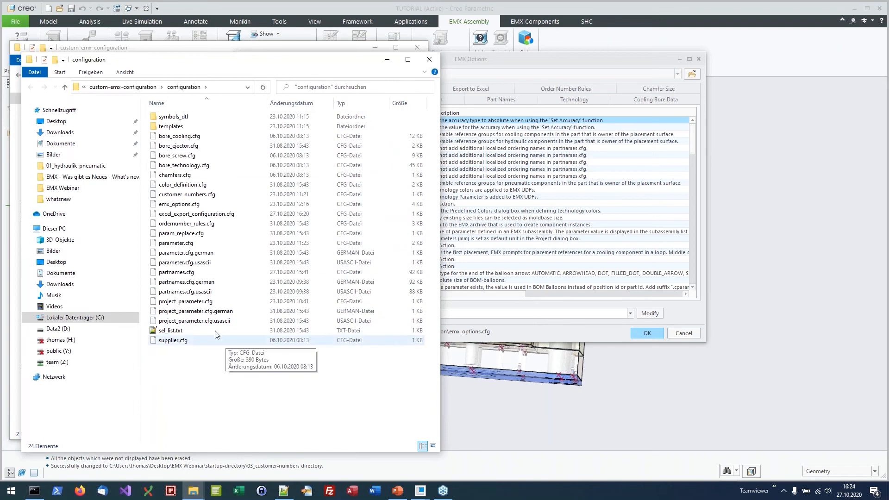
{"action": "right_click", "coordinate": [188, 195]}
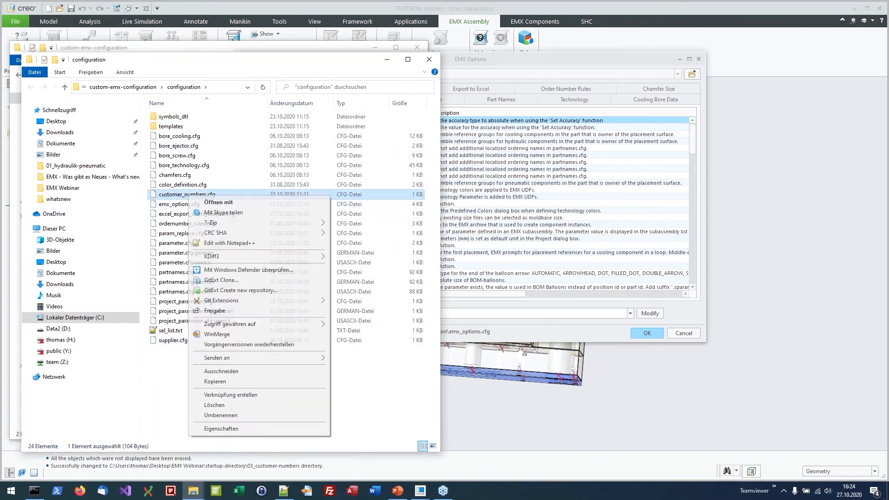
{"action": "left_click", "coordinate": [230, 243]}
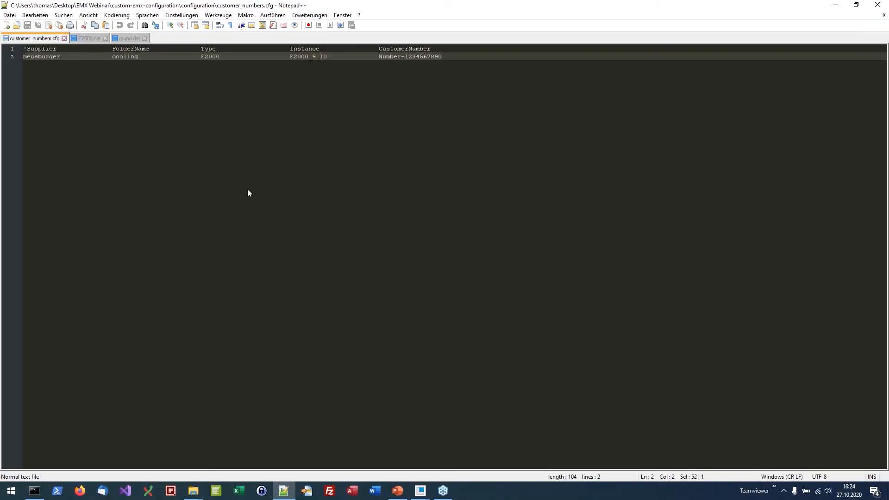
Examine the meusburger E2000_9_10 entry and its customer number in the file, and return to the mold assembly with EMX Options closed.
{"action": "left_click_drag", "start_coordinate": [458, 53], "coordinate": [22, 58]}
{"action": "key", "text": "End"}
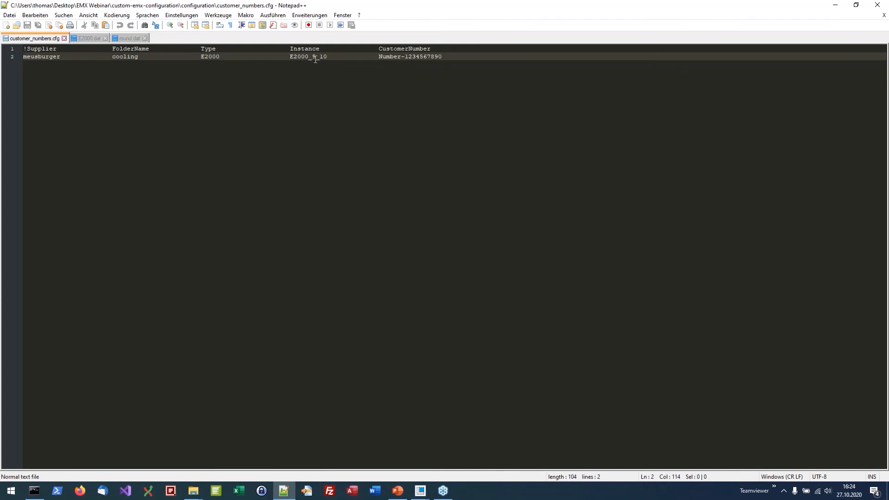
{"action": "left_click_drag", "start_coordinate": [379, 56], "coordinate": [443, 56]}
{"action": "left_click", "coordinate": [835, 10]}
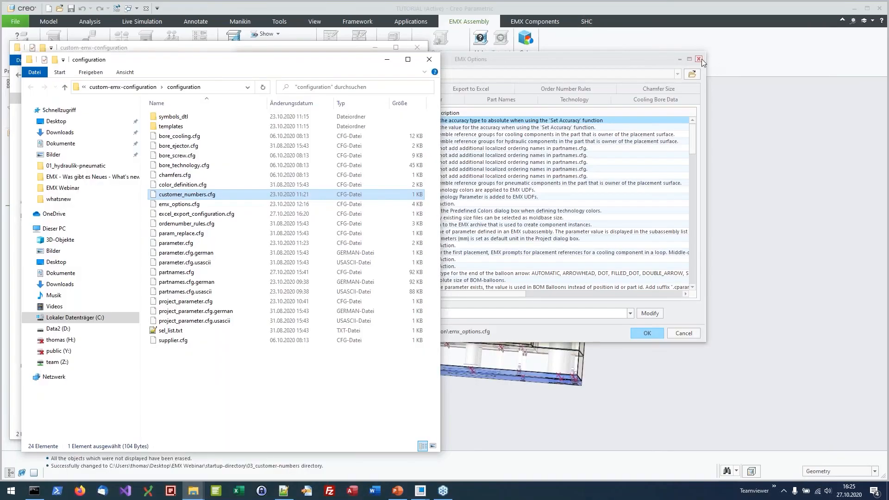
{"action": "left_click", "coordinate": [700, 59]}
Start a meusburger E2000 Nipple cooling component and set its thread diameter to M10x1.0.
{"action": "middle_click_drag", "start_coordinate": [341, 145], "coordinate": [333, 155]}
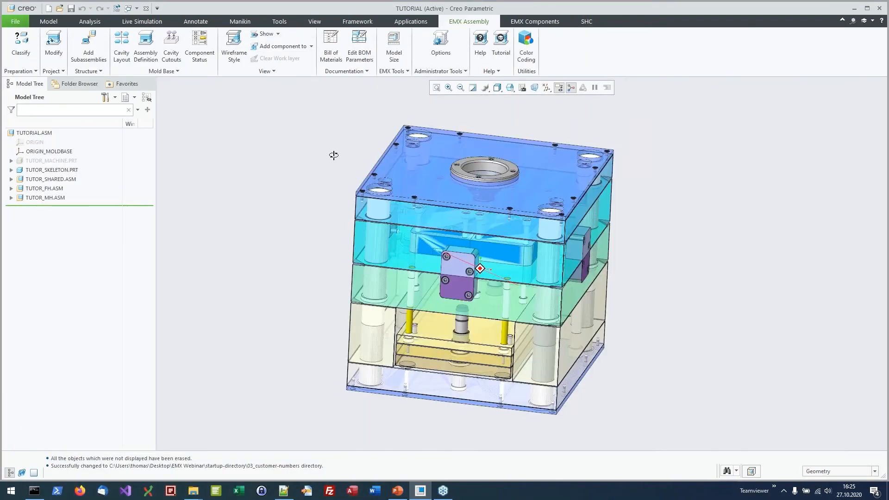
{"action": "scroll", "coordinate": [334, 155], "scroll_direction": "down", "scroll_amount": 2}
{"action": "left_click", "coordinate": [545, 19]}
{"action": "left_click", "coordinate": [47, 44]}
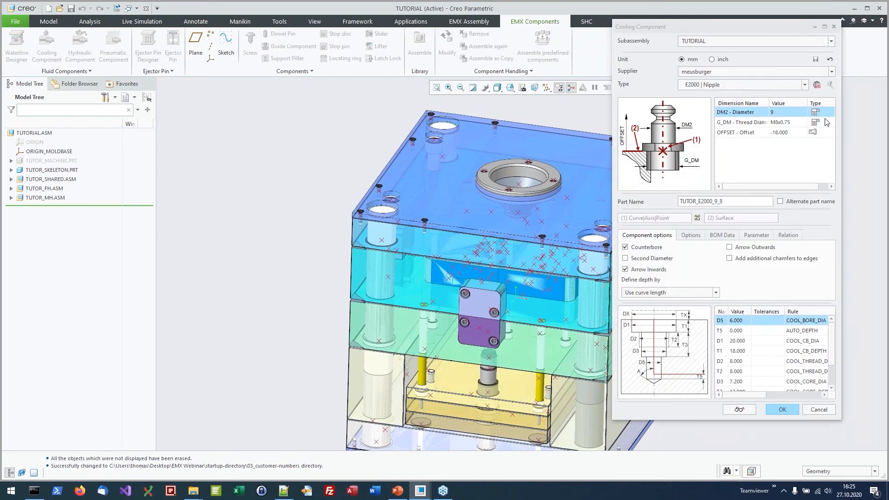
{"action": "left_click", "coordinate": [793, 123]}
{"action": "left_click", "coordinate": [783, 152]}
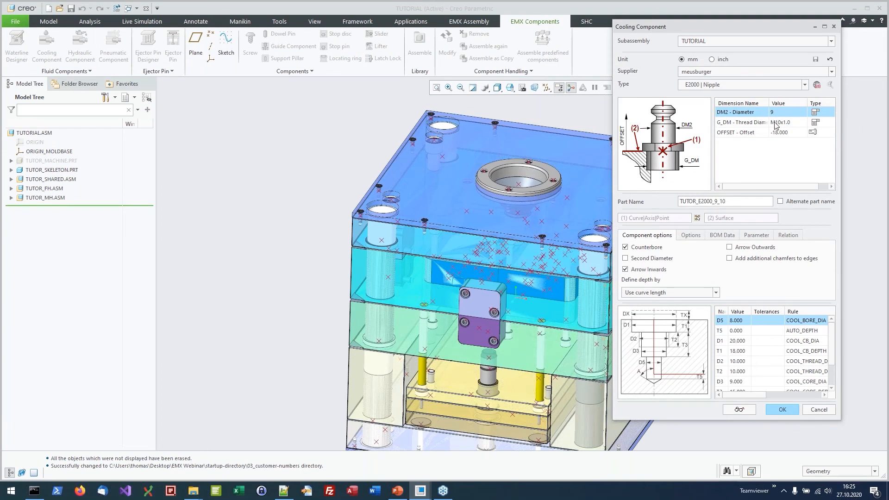
Compare the customer number in the nipple's BOM data for thread diameters M10x1.0 and M9x1, ending on M10x1.0.
{"action": "left_click_drag", "start_coordinate": [700, 201], "coordinate": [730, 202]}
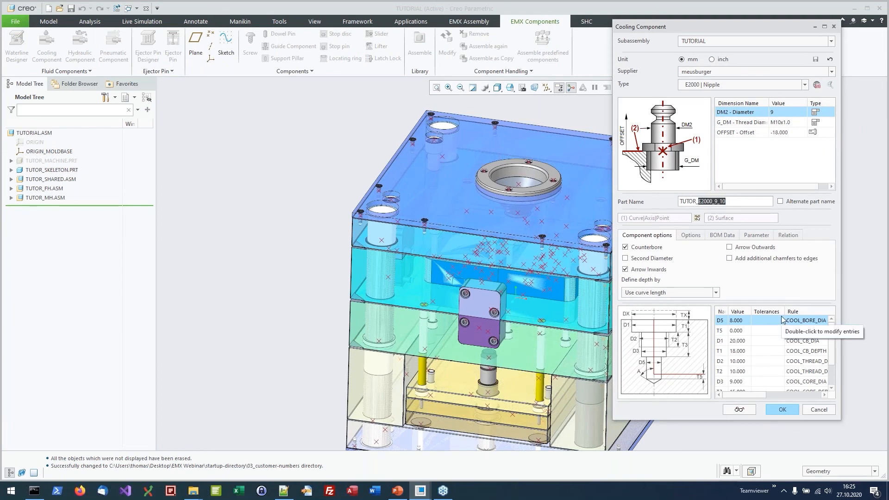
{"action": "left_click", "coordinate": [734, 236]}
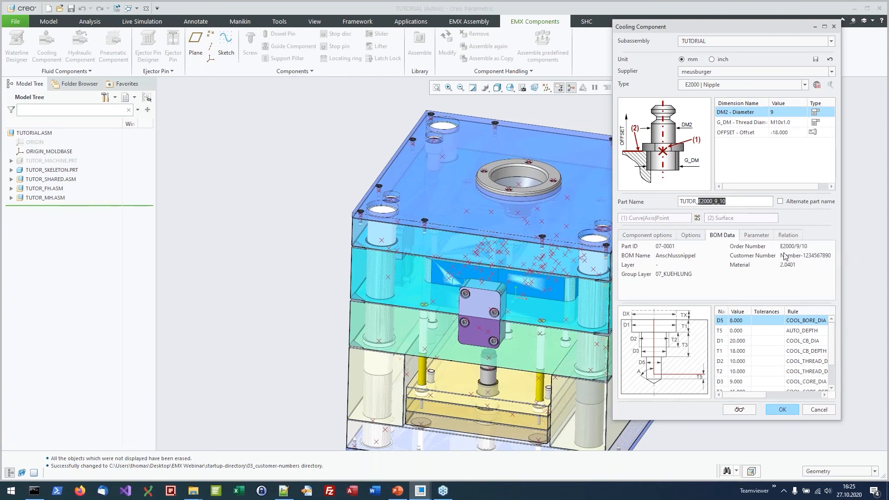
{"action": "left_click", "coordinate": [788, 122]}
{"action": "left_click", "coordinate": [790, 143]}
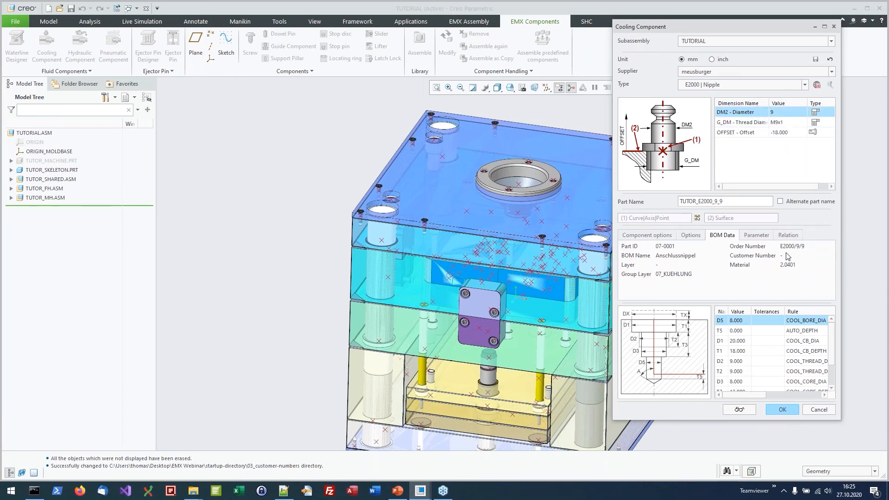
{"action": "left_click", "coordinate": [790, 122]}
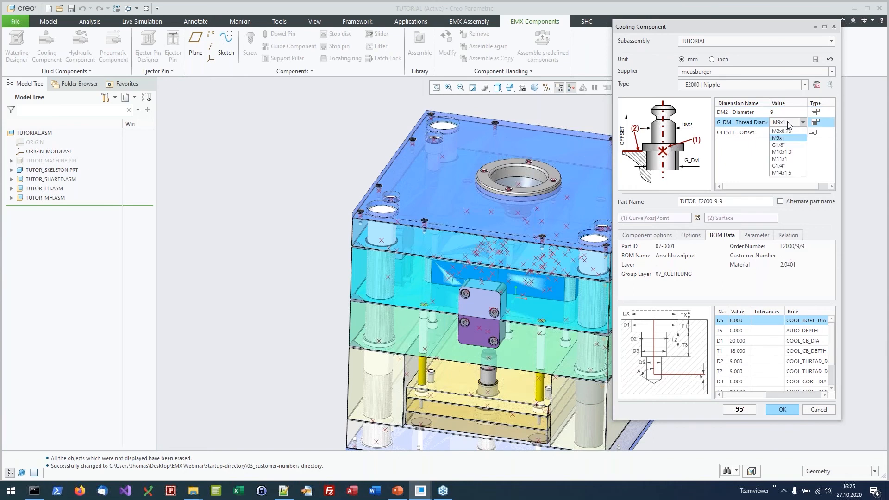
{"action": "left_click", "coordinate": [788, 160]}
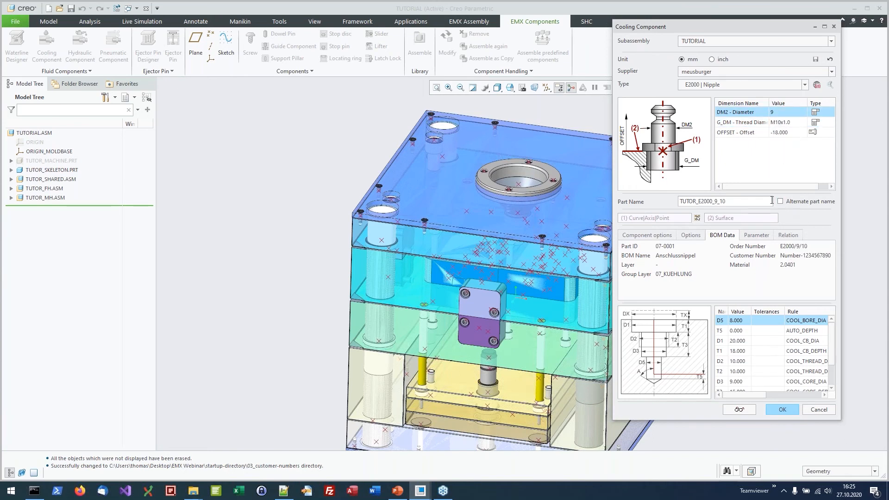
Create a datum point for the nipple on the cyan plate's front face, about 43 mm and 74 mm from two adjoining plate faces.
{"action": "left_click", "coordinate": [657, 219]}
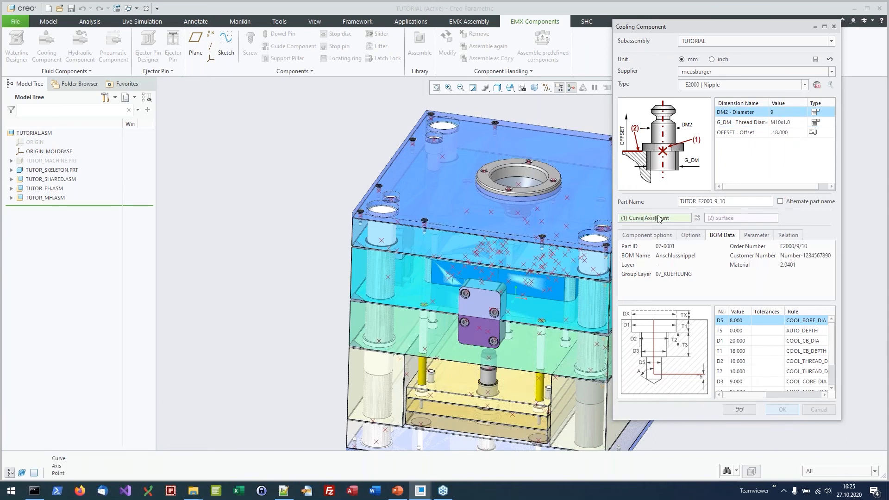
{"action": "left_click", "coordinate": [210, 34]}
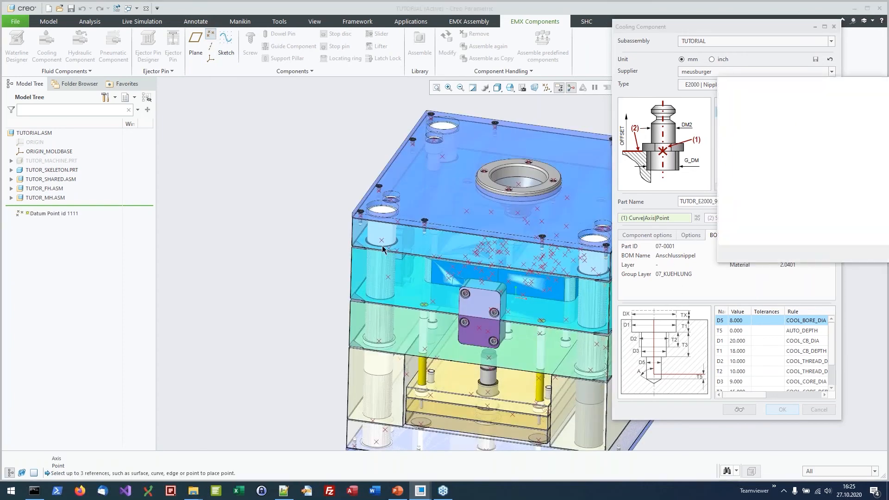
{"action": "left_click", "coordinate": [382, 249]}
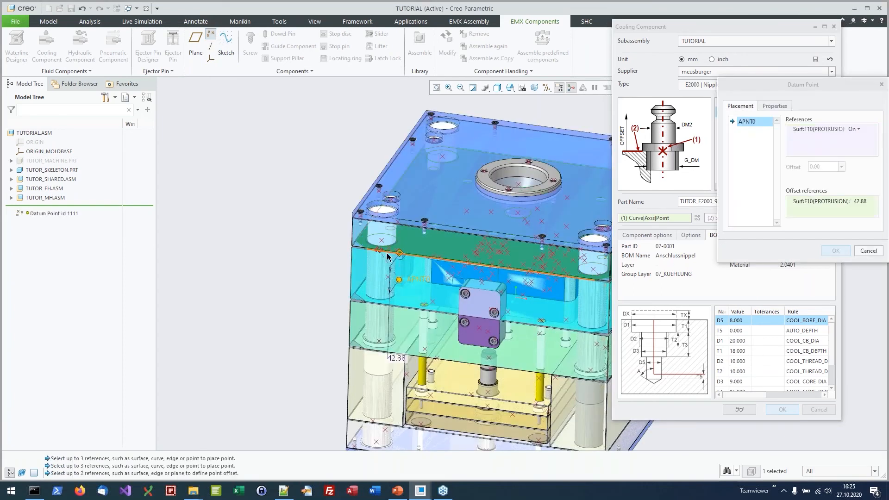
{"action": "left_click", "coordinate": [357, 258], "text": "ctrl"}
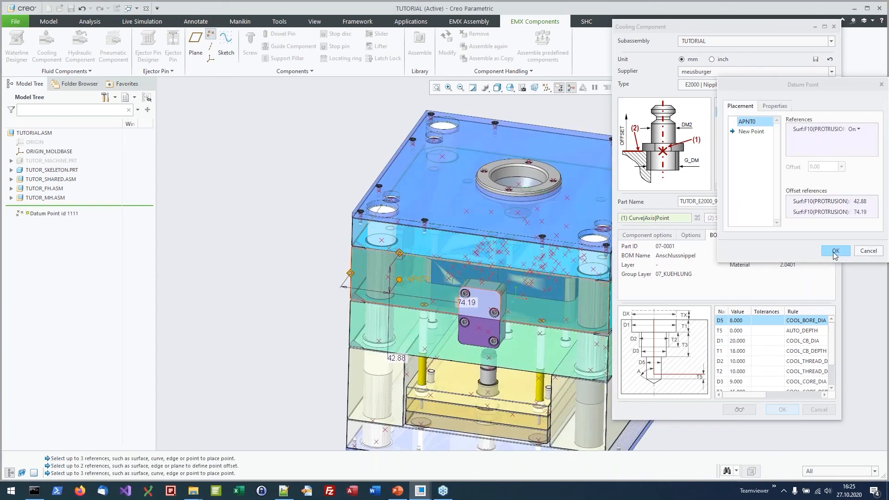
{"action": "left_click", "coordinate": [835, 251]}
Set the nipple bore's T5 value to 100 and insert the cooling component, without placing a second one.
{"action": "double_click", "coordinate": [741, 331]}
{"action": "type", "text": "100"}
{"action": "left_click", "coordinate": [783, 410]}
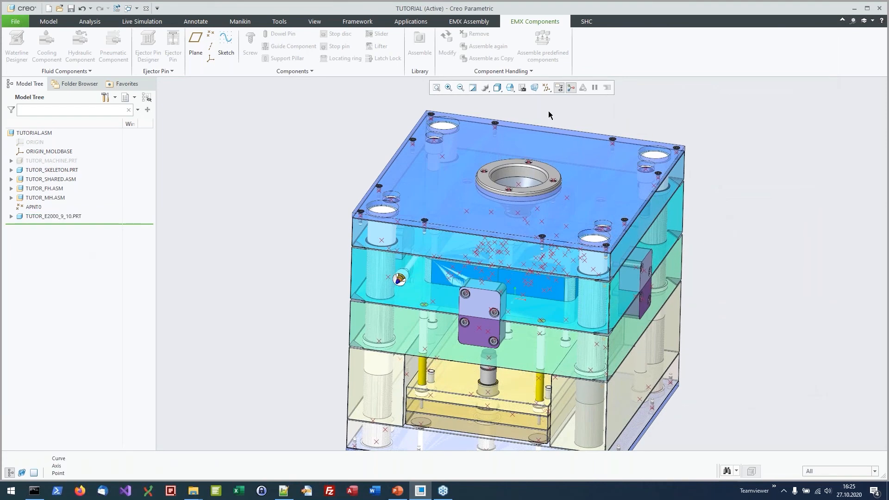
{"action": "scroll", "coordinate": [614, 109], "scroll_direction": "down", "scroll_amount": 2}
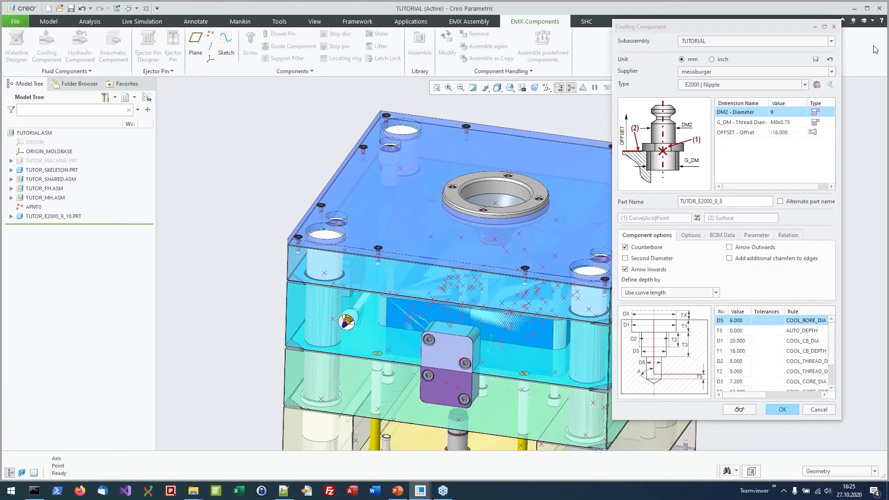
{"action": "left_click", "coordinate": [834, 27]}
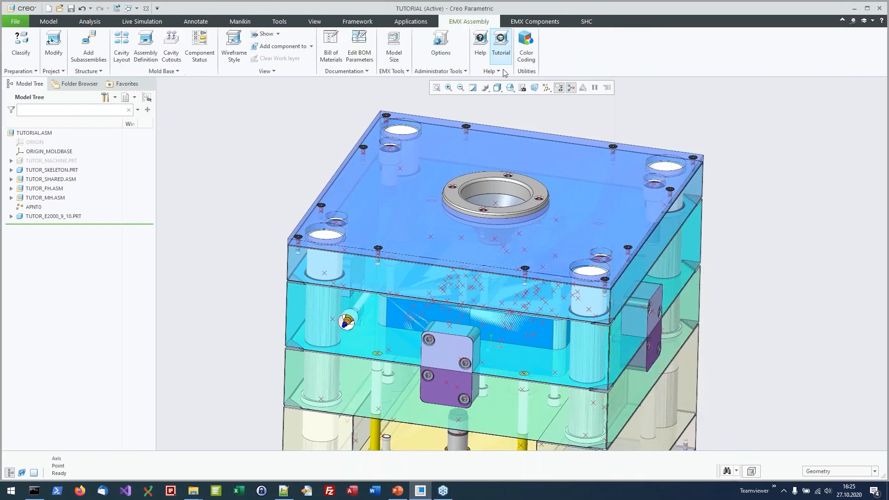
Check the KUNDENNUMMER parameter definition in the EMX Options and close them.
{"action": "left_click", "coordinate": [441, 52]}
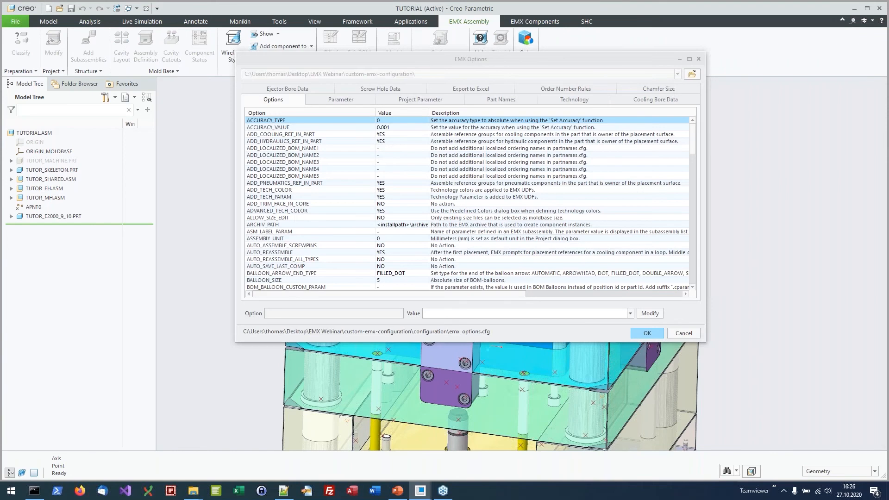
{"action": "left_click", "coordinate": [352, 99]}
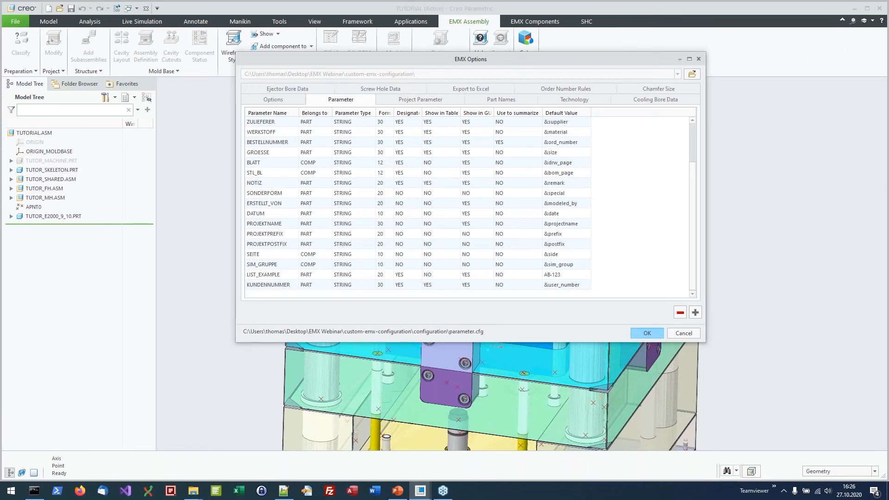
{"action": "left_click", "coordinate": [650, 334]}
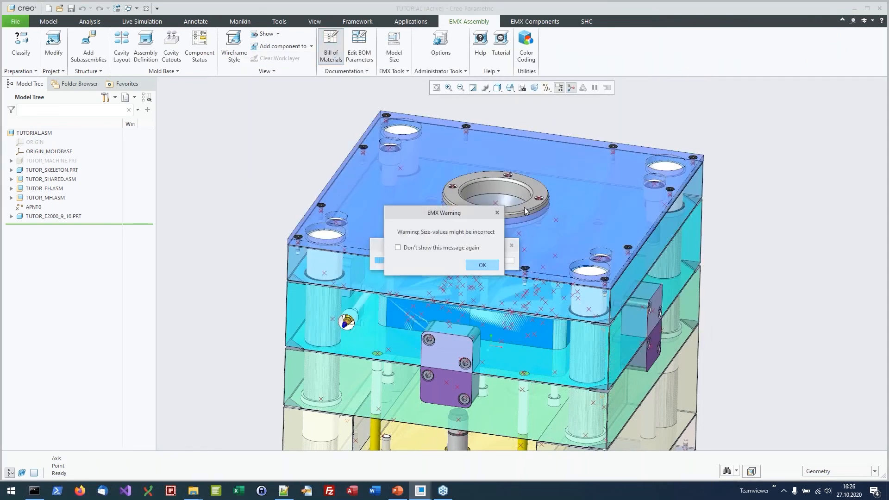
Search the bill of materials for E2000, check the nipple's KUNDENNUMMER entry, and close the bill of materials.
{"action": "left_click", "coordinate": [483, 265]}
{"action": "type", "text": "E2000"}
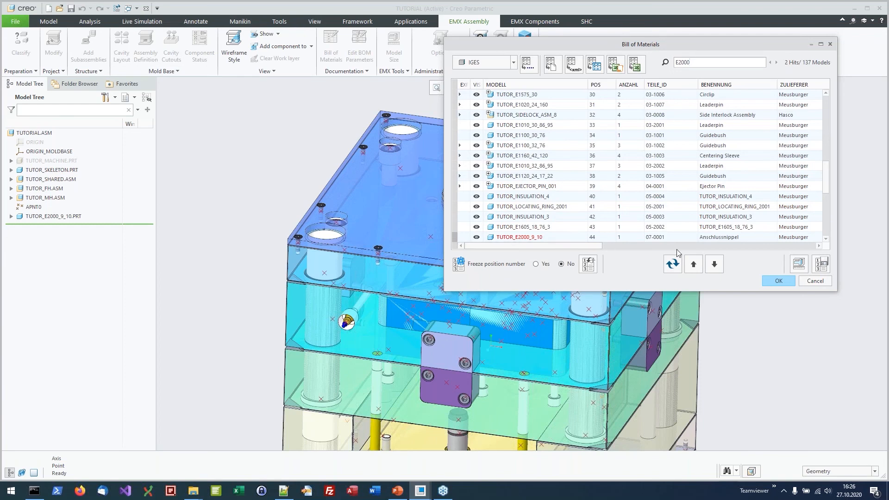
{"action": "left_click_drag", "start_coordinate": [588, 245], "coordinate": [793, 251]}
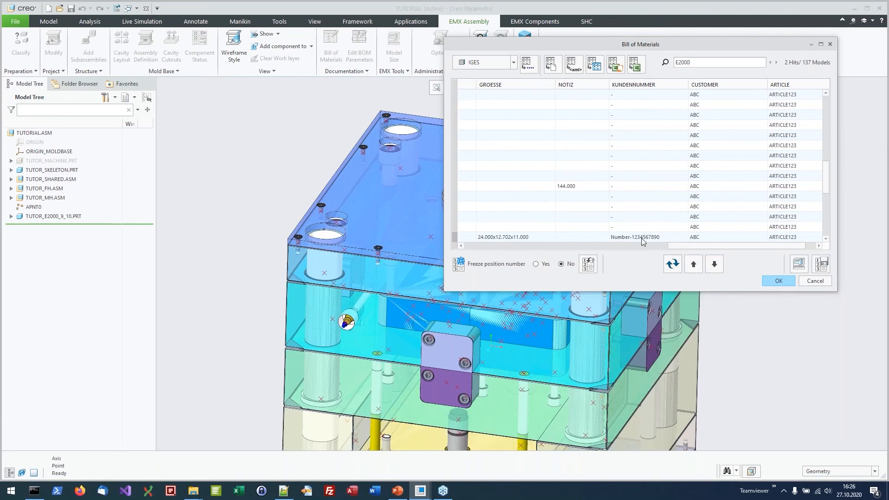
{"action": "left_click", "coordinate": [783, 281]}
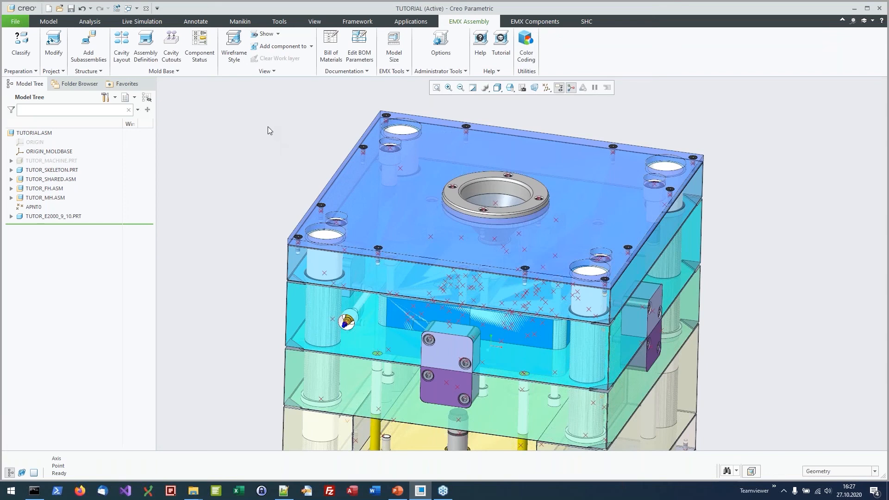
Close the tutorial assembly and erase all objects not displayed from the session.
{"action": "left_click", "coordinate": [18, 22]}
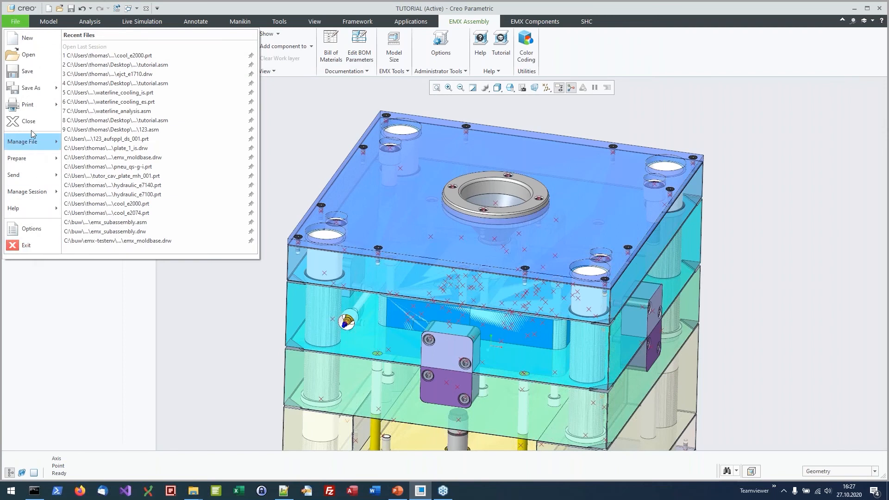
{"action": "left_click", "coordinate": [28, 121]}
{"action": "left_click", "coordinate": [123, 51]}
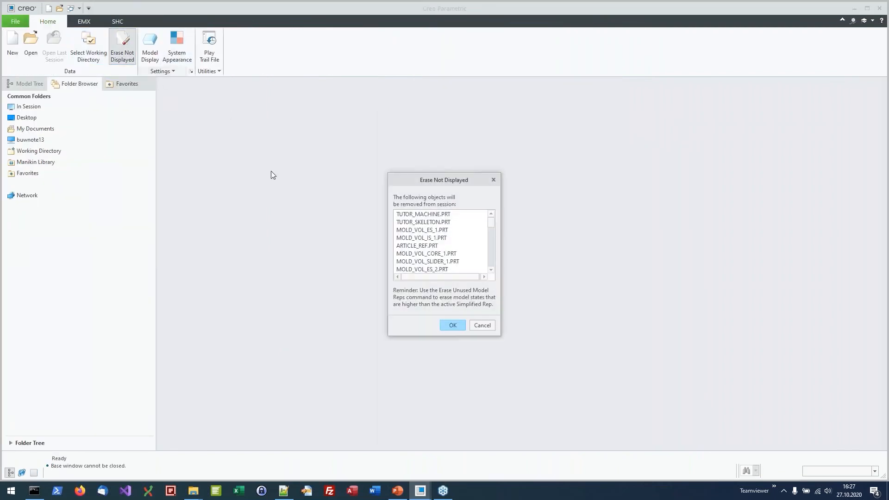
{"action": "left_click", "coordinate": [452, 325]}
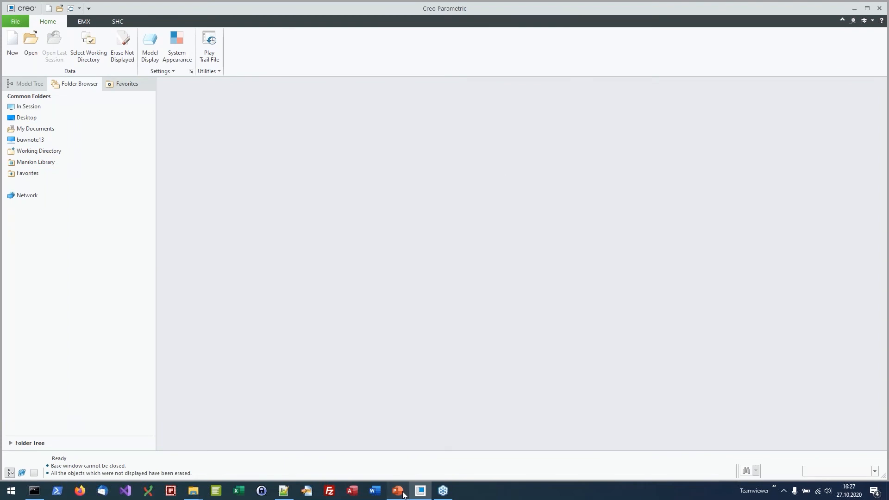
Switch to the PowerPoint presentation and show slide 10, "Manage UDFs in Library".
{"action": "left_click", "coordinate": [399, 490]}
{"action": "left_click", "coordinate": [107, 363]}
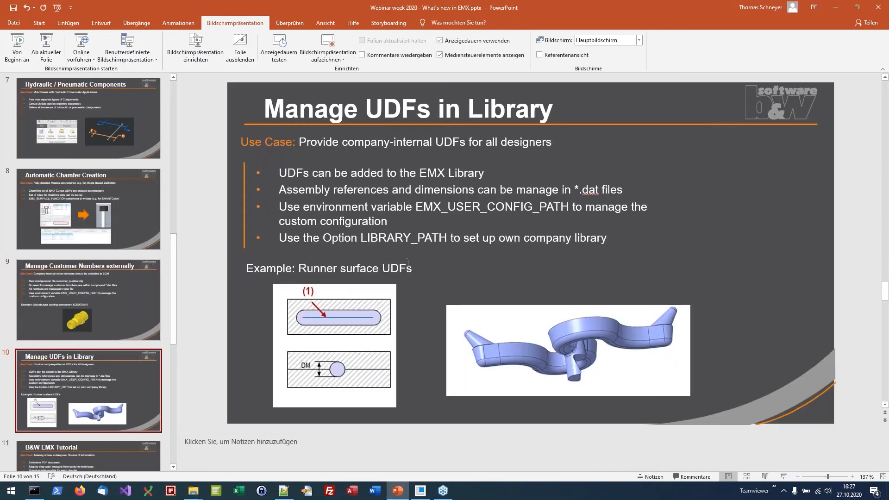